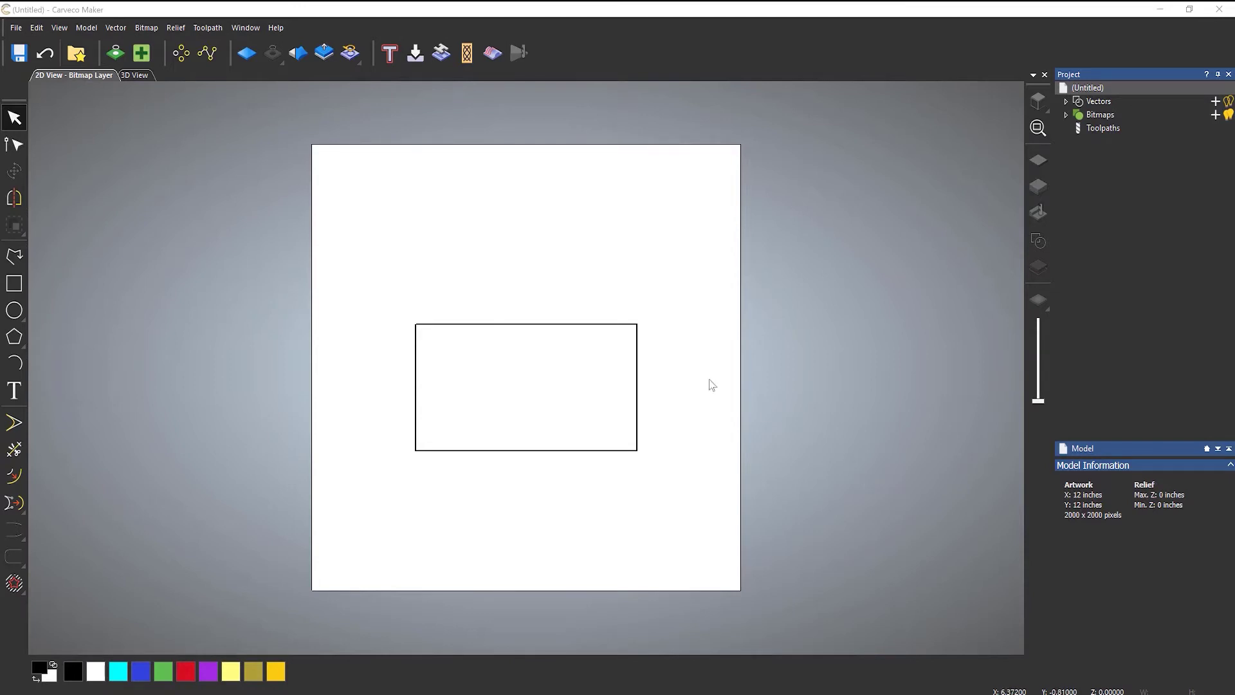
- Edit the rectangle's nodes, moving its two upper corners inward and slightly down to form a trapezoid
{"action": "scroll", "coordinate": [537, 400], "scroll_direction": "up", "scroll_amount": 2}
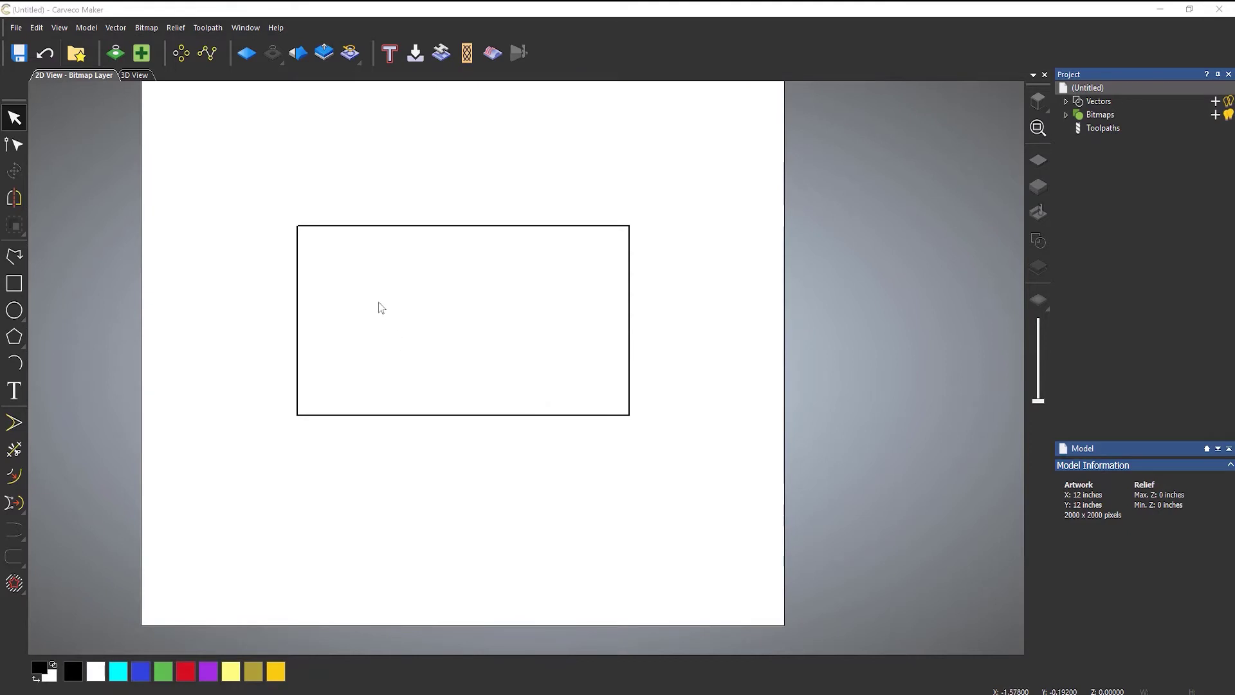
{"action": "scroll", "coordinate": [379, 307], "scroll_direction": "up", "scroll_amount": 3}
{"action": "middle_click_drag", "start_coordinate": [519, 331], "coordinate": [519, 361]}
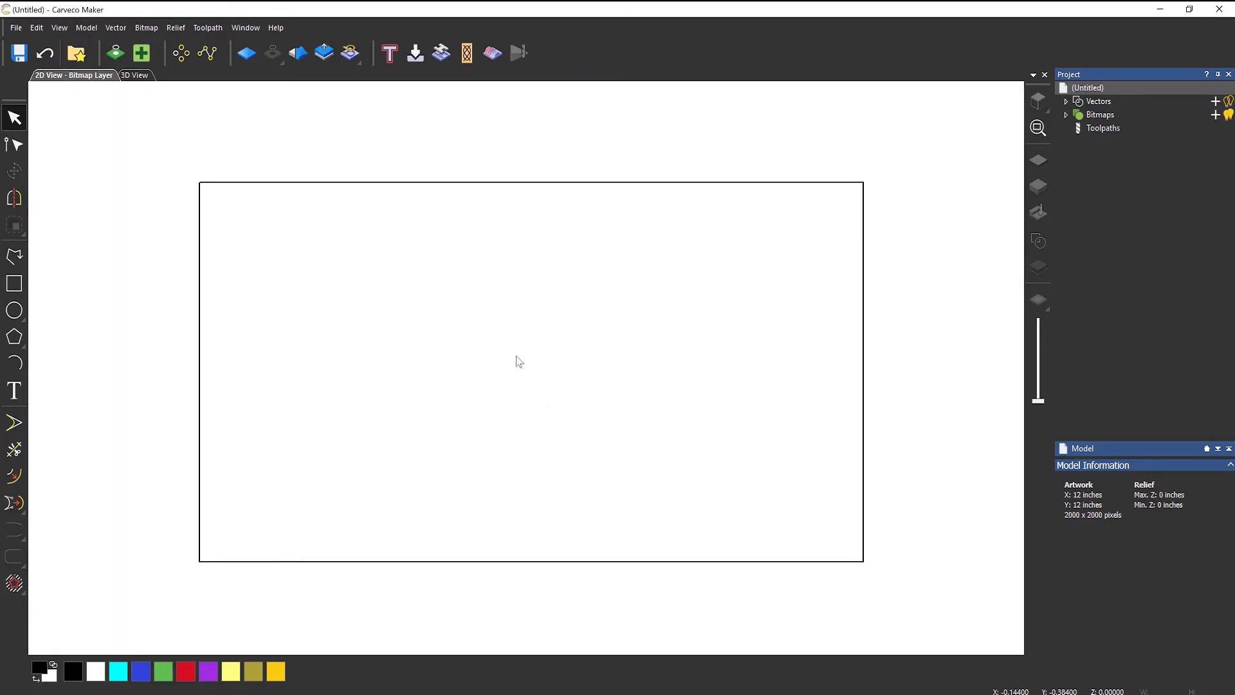
{"action": "left_click", "coordinate": [503, 183]}
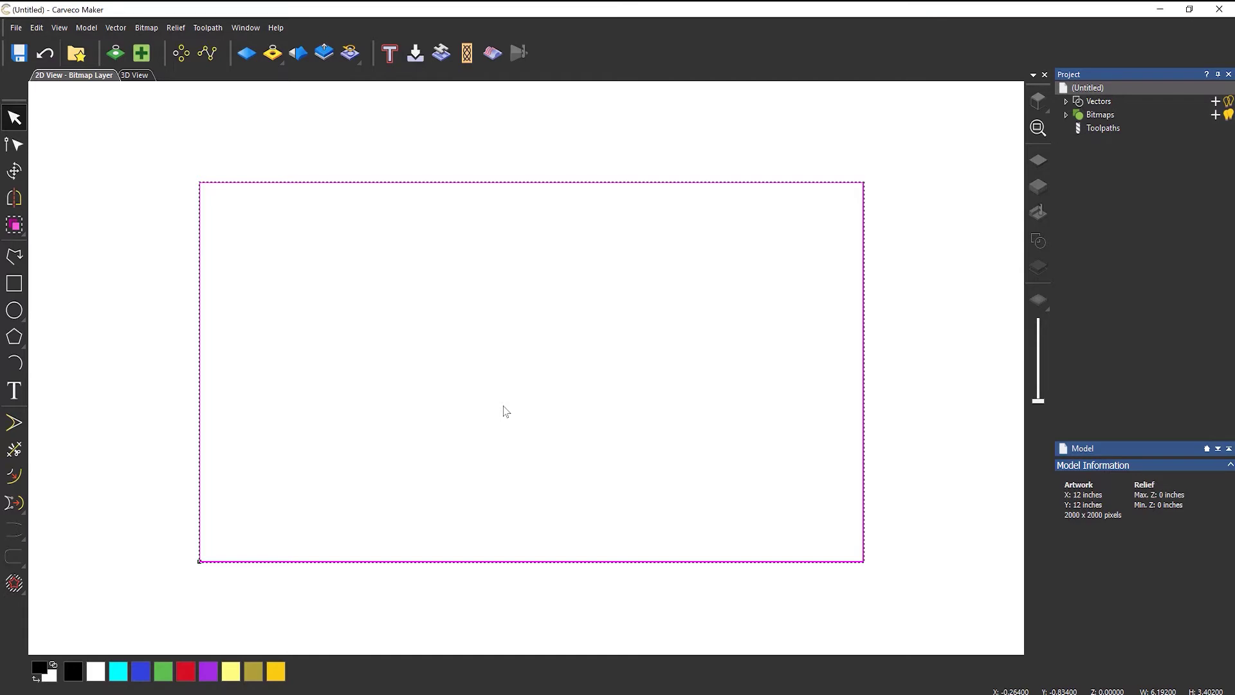
{"action": "left_click", "coordinate": [23, 148]}
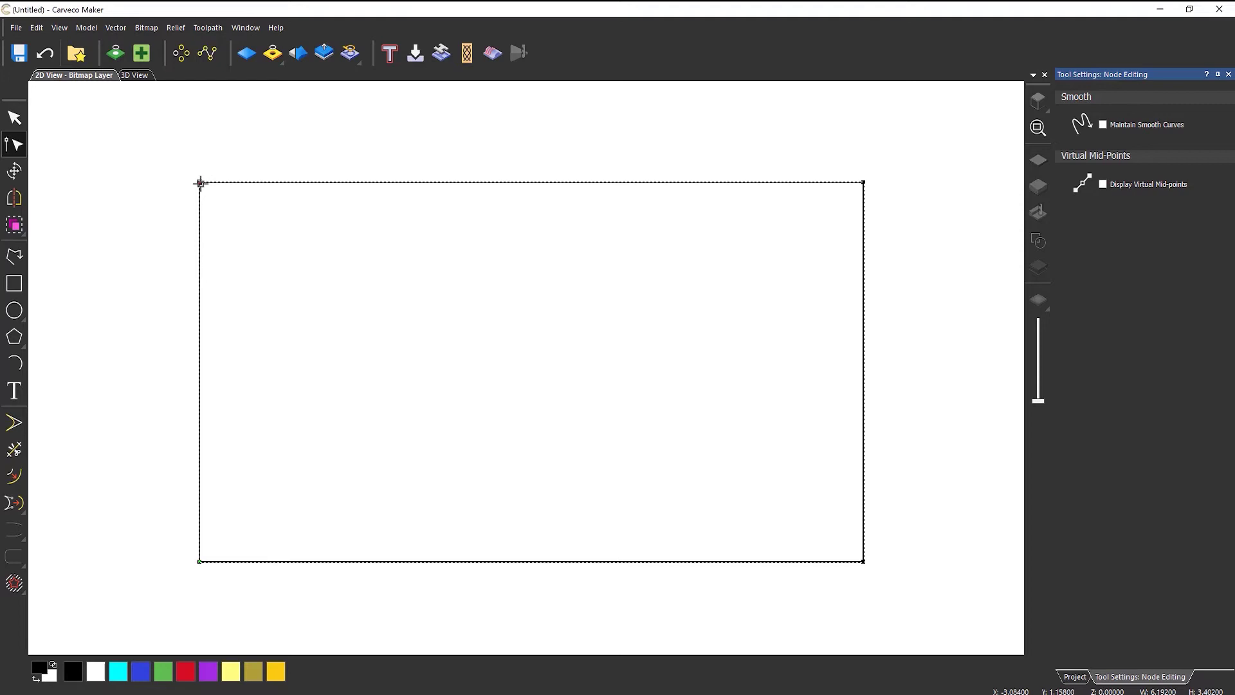
{"action": "left_click_drag", "start_coordinate": [200, 183], "coordinate": [285, 200]}
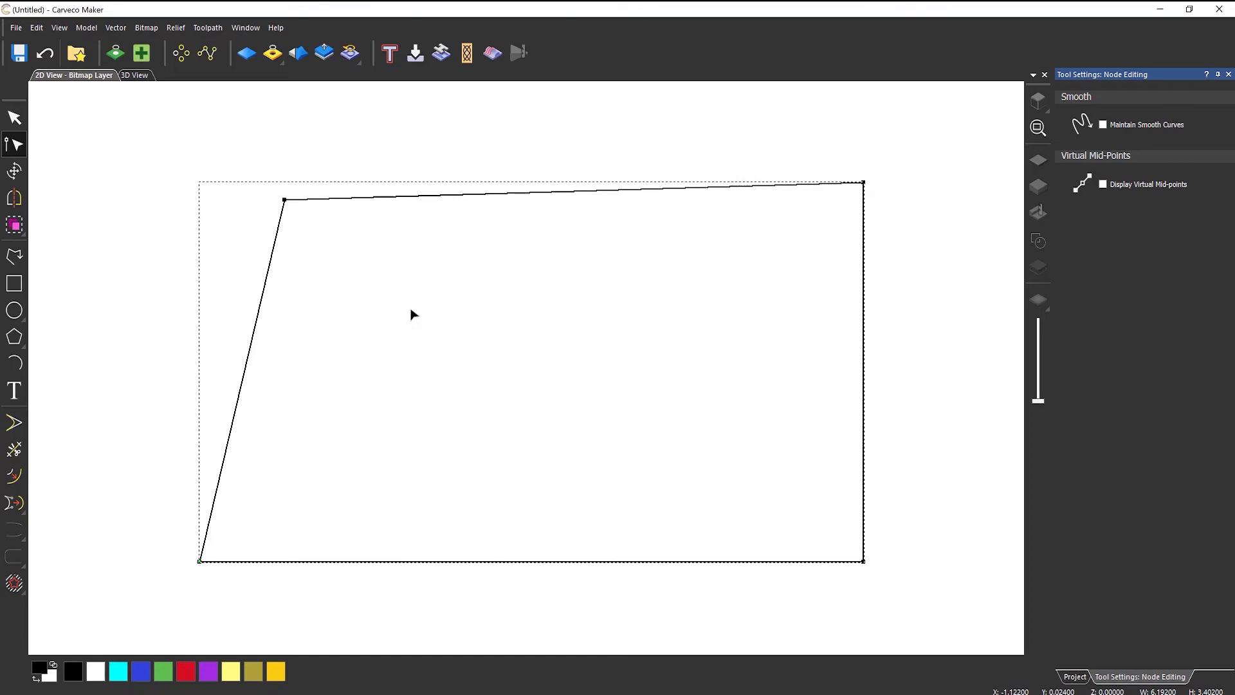
{"action": "left_click_drag", "start_coordinate": [864, 182], "coordinate": [753, 204]}
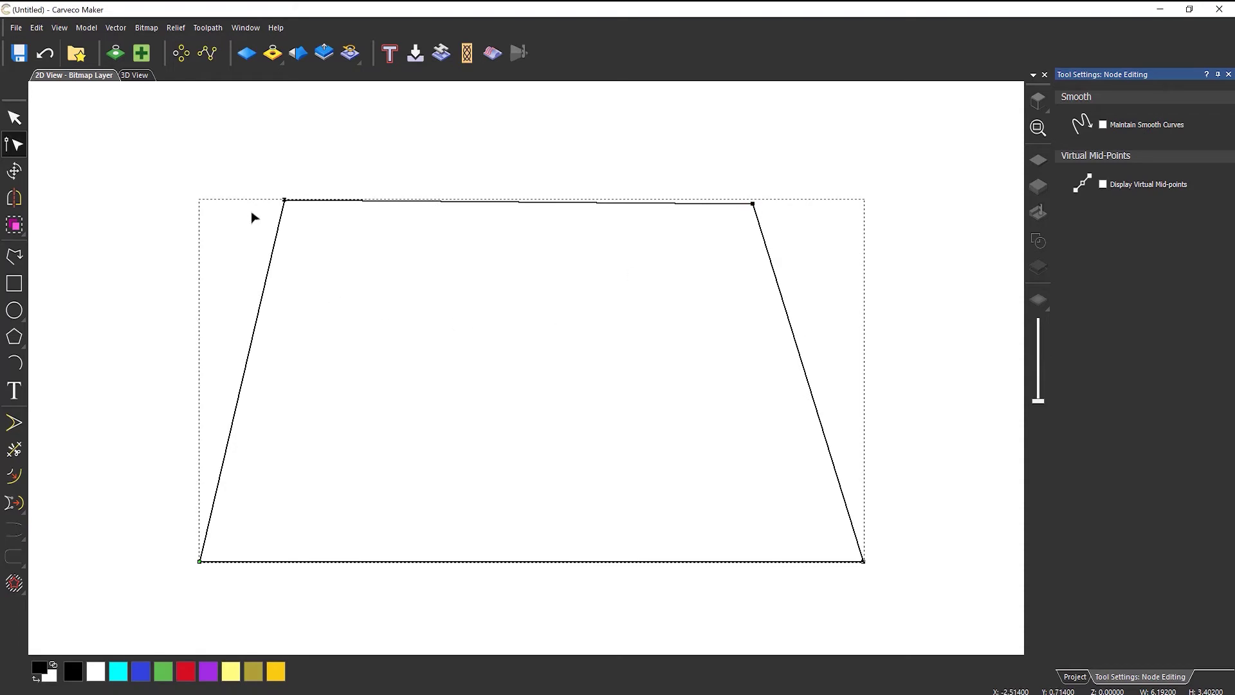
- Move both upper nodes together down and left, and shift them with the lower-right node up and right
{"action": "left_click_drag", "start_coordinate": [224, 146], "coordinate": [801, 251]}
{"action": "mouse_move", "coordinate": [753, 212]}
{"action": "left_mouse_down"}
{"action": "mouse_move", "coordinate": [753, 389]}
{"action": "mouse_move", "coordinate": [798, 404]}
{"action": "mouse_move", "coordinate": [944, 234]}
{"action": "mouse_move", "coordinate": [601, 196]}
{"action": "mouse_move", "coordinate": [585, 240]}
{"action": "mouse_move", "coordinate": [860, 281]}
{"action": "mouse_move", "coordinate": [720, 231]}
{"action": "mouse_move", "coordinate": [735, 221]}
{"action": "left_mouse_up"}
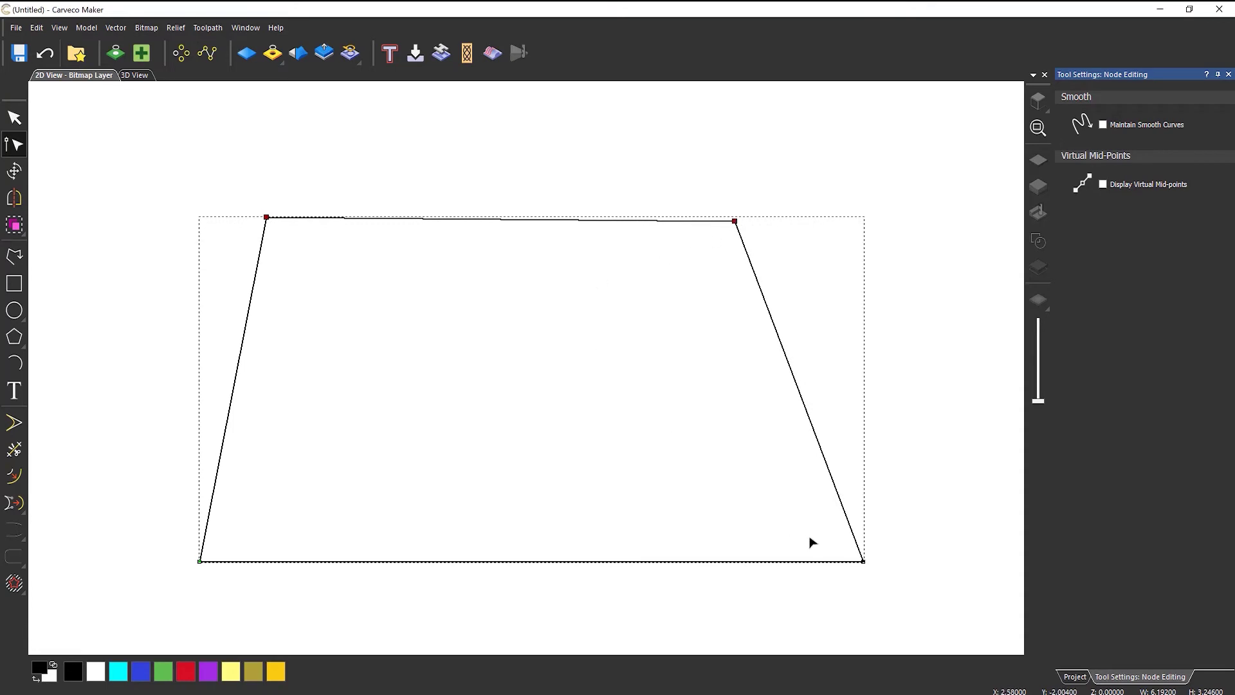
{"action": "left_click", "coordinate": [863, 562], "text": "shift"}
{"action": "mouse_move", "coordinate": [865, 567]}
{"action": "left_mouse_down"}
{"action": "mouse_move", "coordinate": [896, 547]}
{"action": "mouse_move", "coordinate": [875, 544]}
{"action": "mouse_move", "coordinate": [952, 422]}
{"action": "mouse_move", "coordinate": [669, 377]}
{"action": "mouse_move", "coordinate": [646, 524]}
{"action": "mouse_move", "coordinate": [901, 543]}
{"action": "mouse_move", "coordinate": [927, 447]}
{"action": "mouse_move", "coordinate": [662, 466]}
{"action": "mouse_move", "coordinate": [794, 560]}
{"action": "mouse_move", "coordinate": [879, 551]}
{"action": "left_mouse_up"}
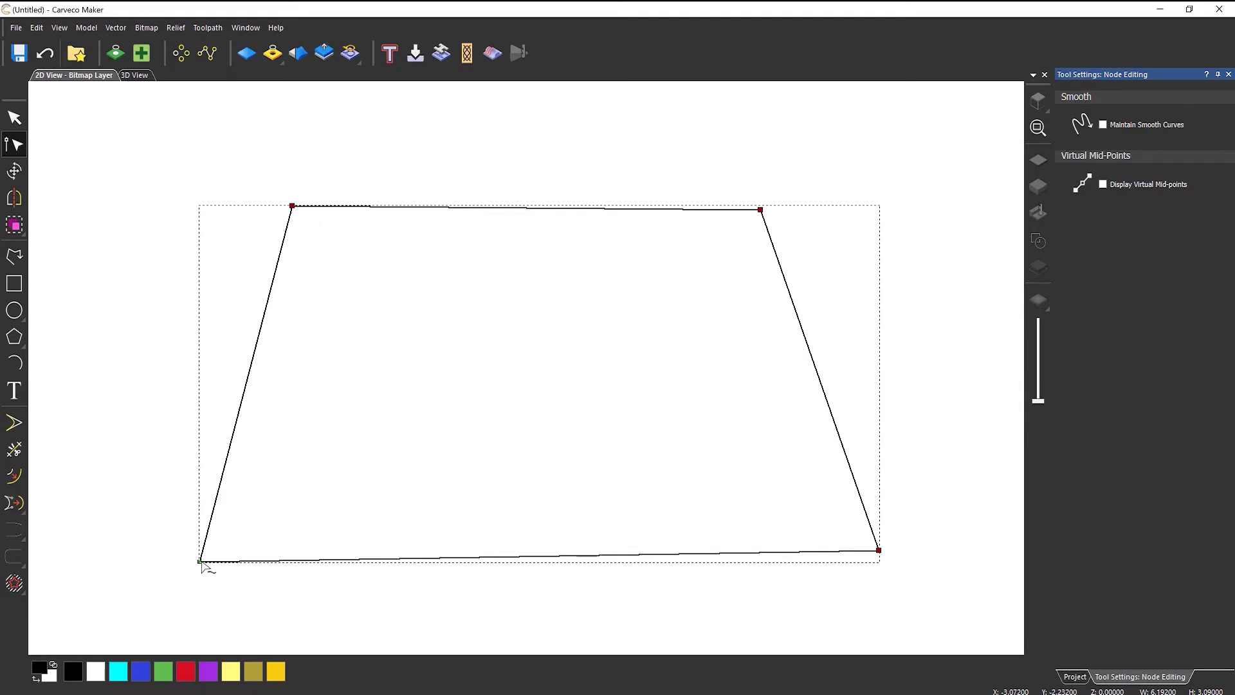
- Delete the upper-left node to turn the four-sided vector into a triangle
{"action": "left_click", "coordinate": [292, 206]}
{"action": "right_click", "coordinate": [292, 206]}
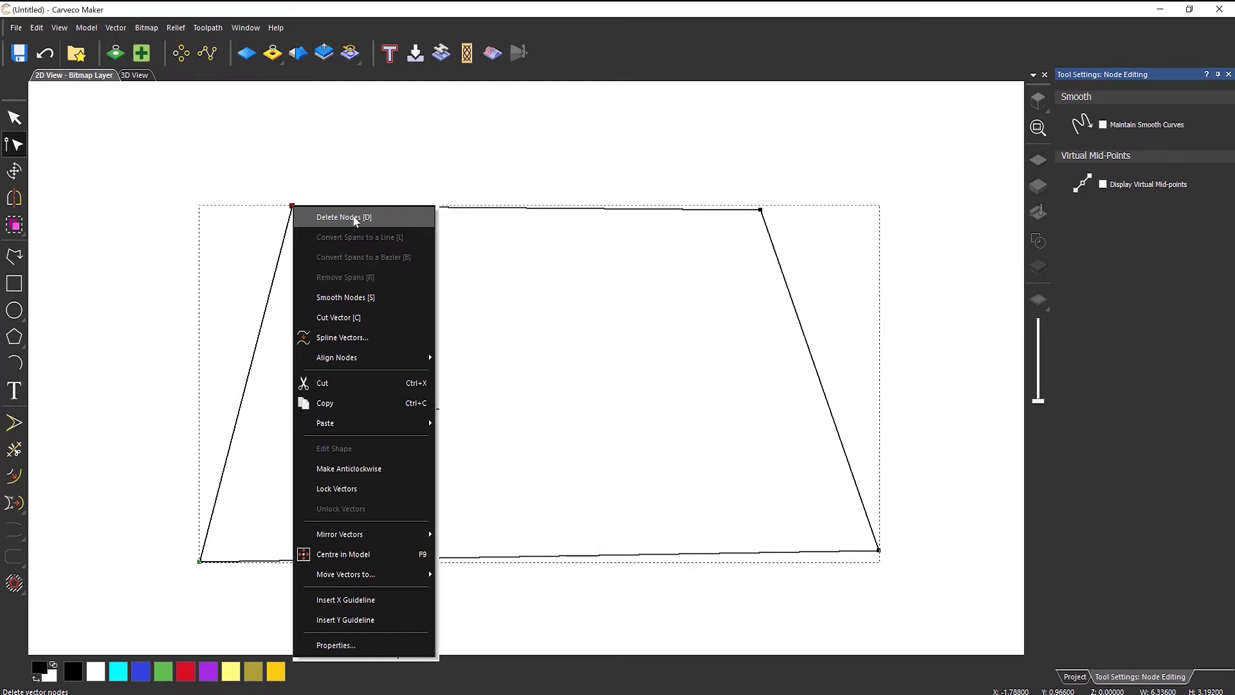
{"action": "left_click", "coordinate": [335, 220]}
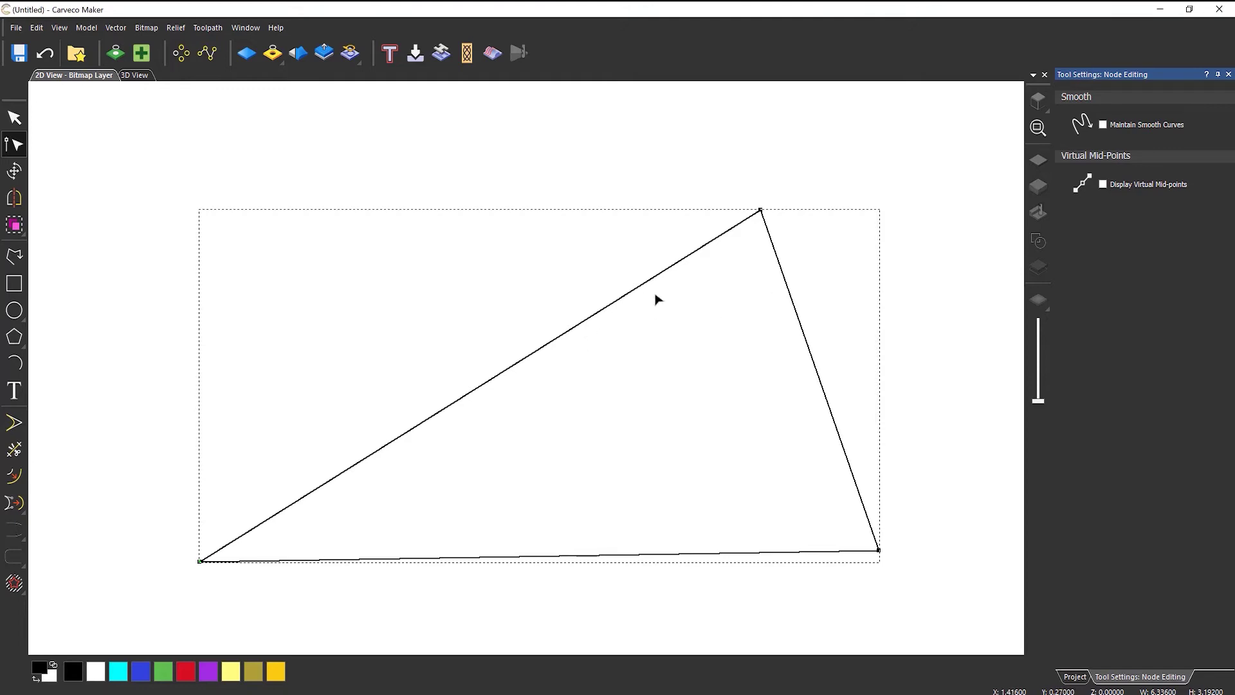
- Insert a node near the middle of the long sloping edge and move it outward up and left
{"action": "right_click", "coordinate": [540, 352]}
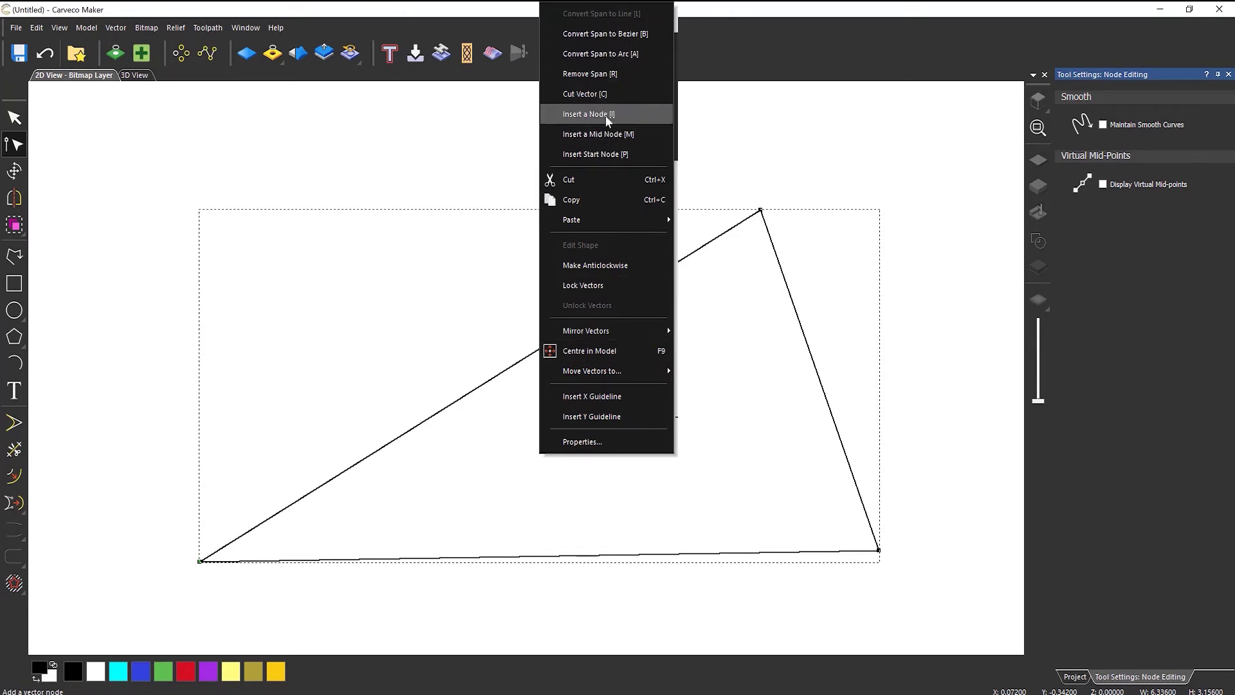
{"action": "left_click", "coordinate": [589, 114]}
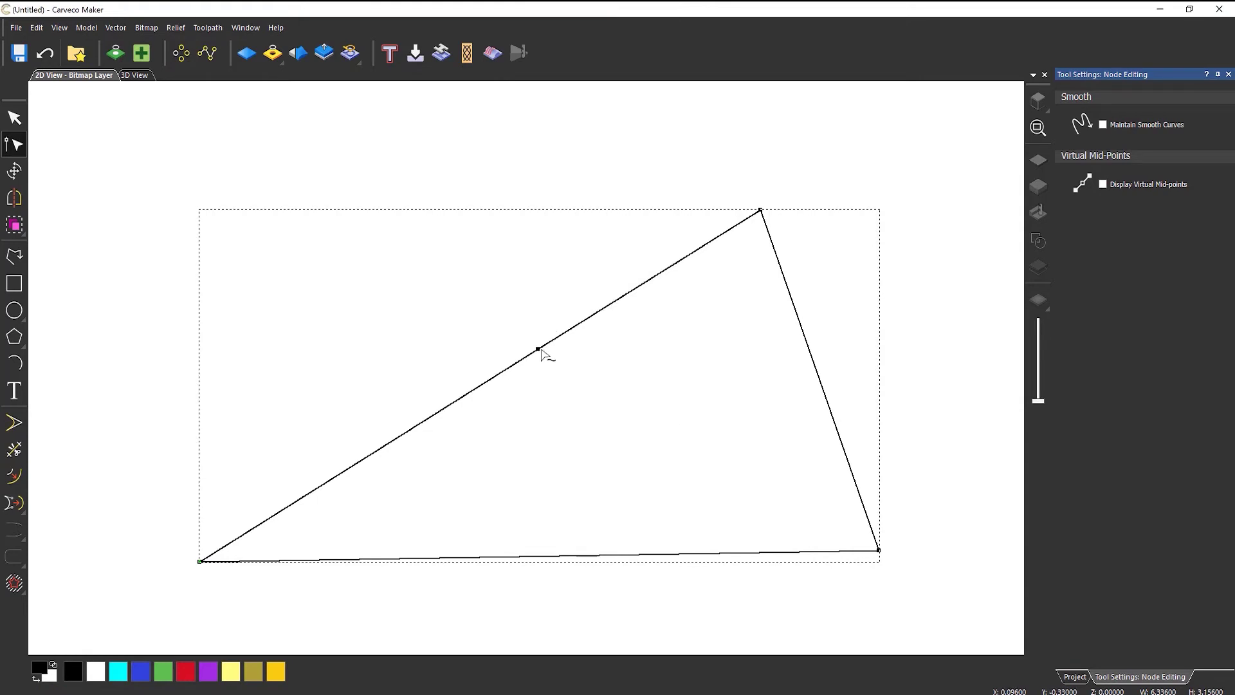
{"action": "left_click_drag", "start_coordinate": [538, 349], "coordinate": [380, 244]}
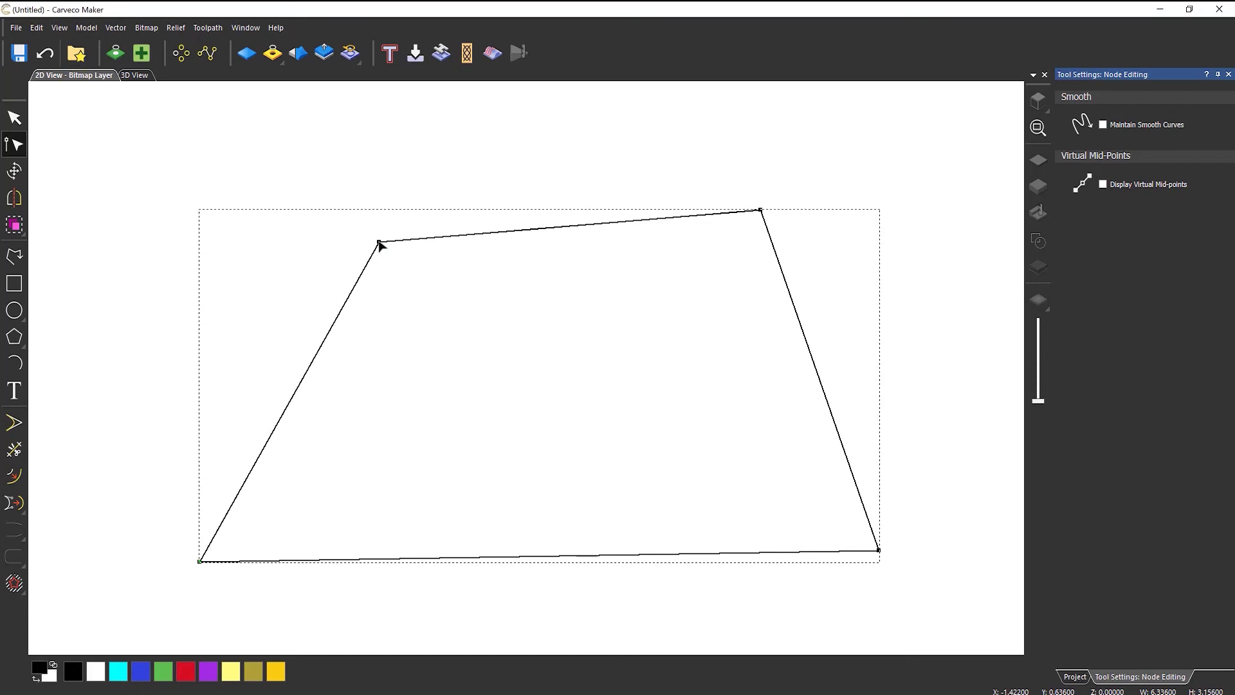
- Insert a mid node on the upper edge and raise it to form a peak
{"action": "right_click", "coordinate": [473, 348]}
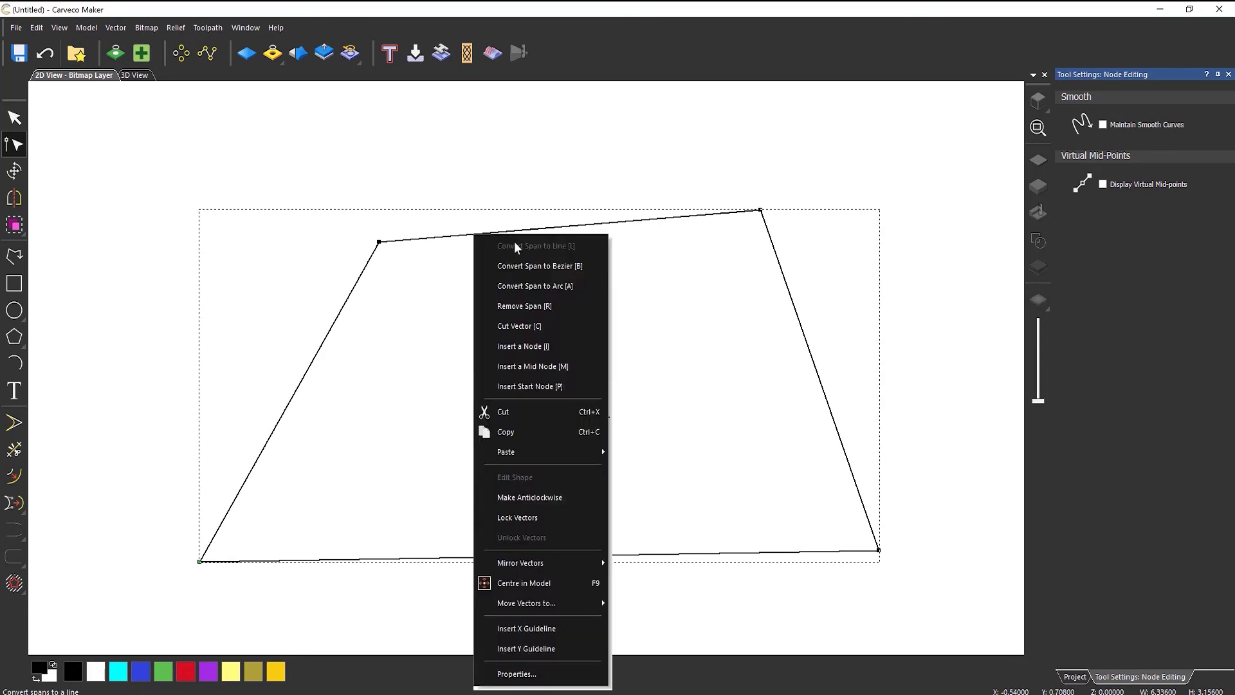
{"action": "left_click", "coordinate": [538, 372]}
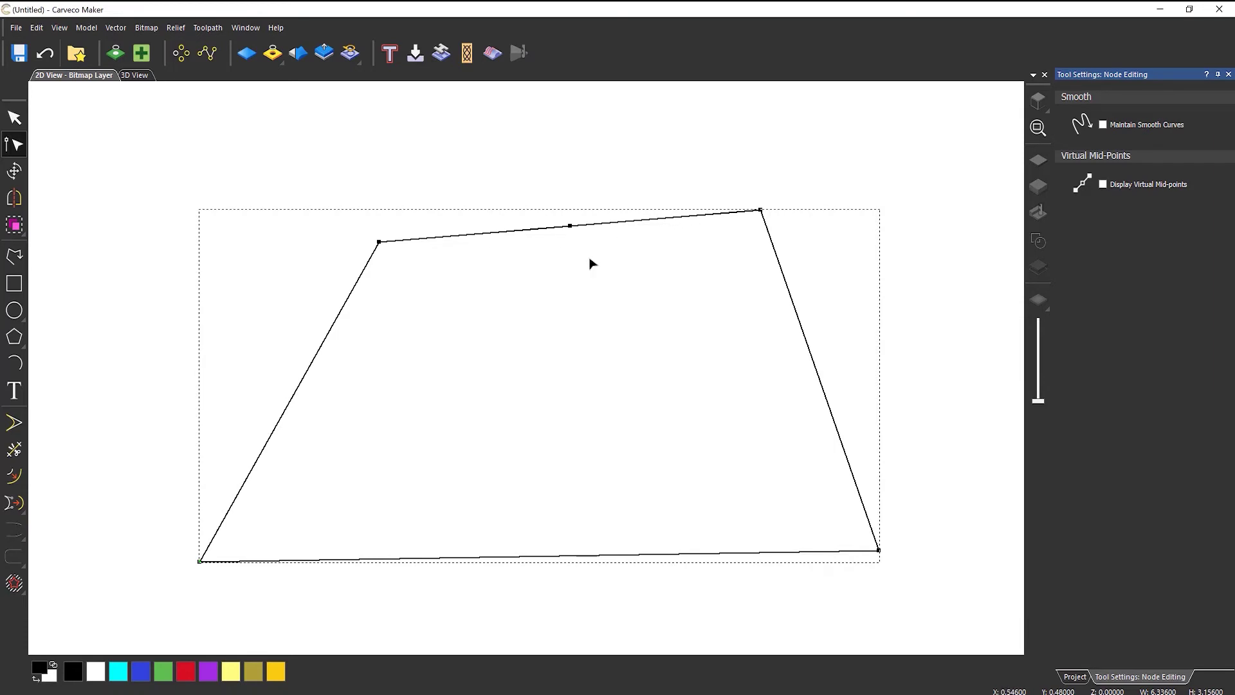
{"action": "left_click_drag", "start_coordinate": [569, 225], "coordinate": [563, 157]}
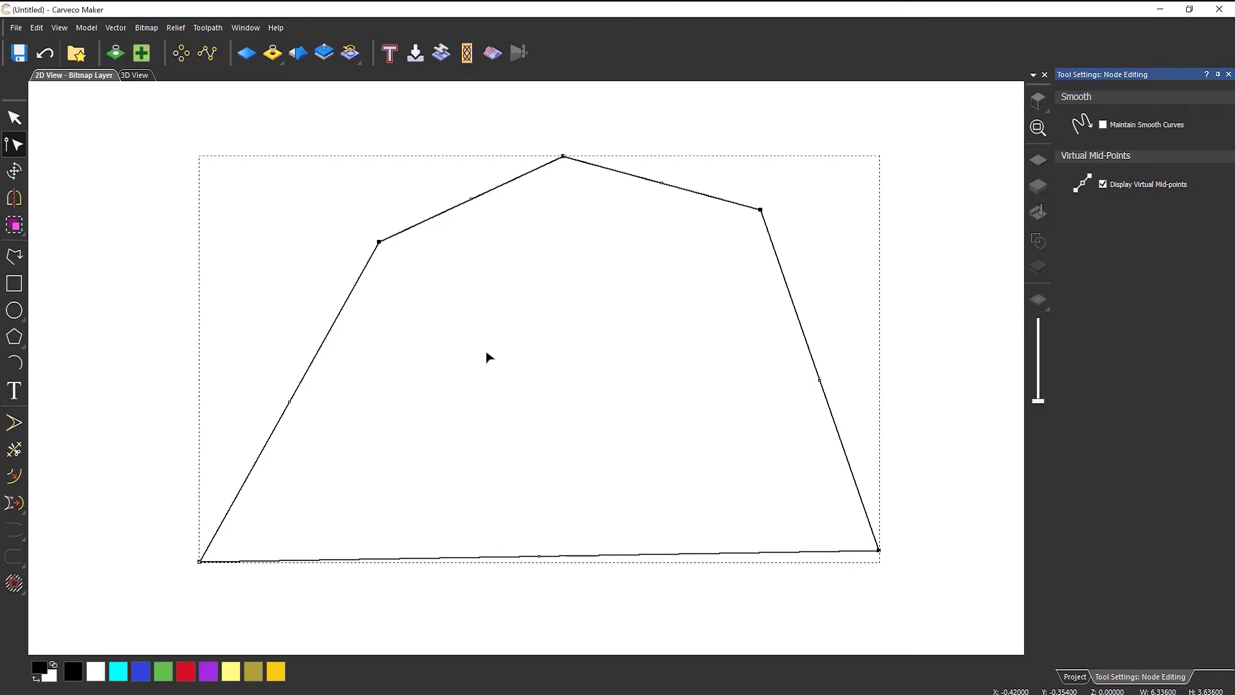
- With virtual mid-points displayed, pull the mid-point of the span left of the peak inward and smooth the new node
{"action": "left_click_drag", "start_coordinate": [471, 200], "coordinate": [534, 286]}
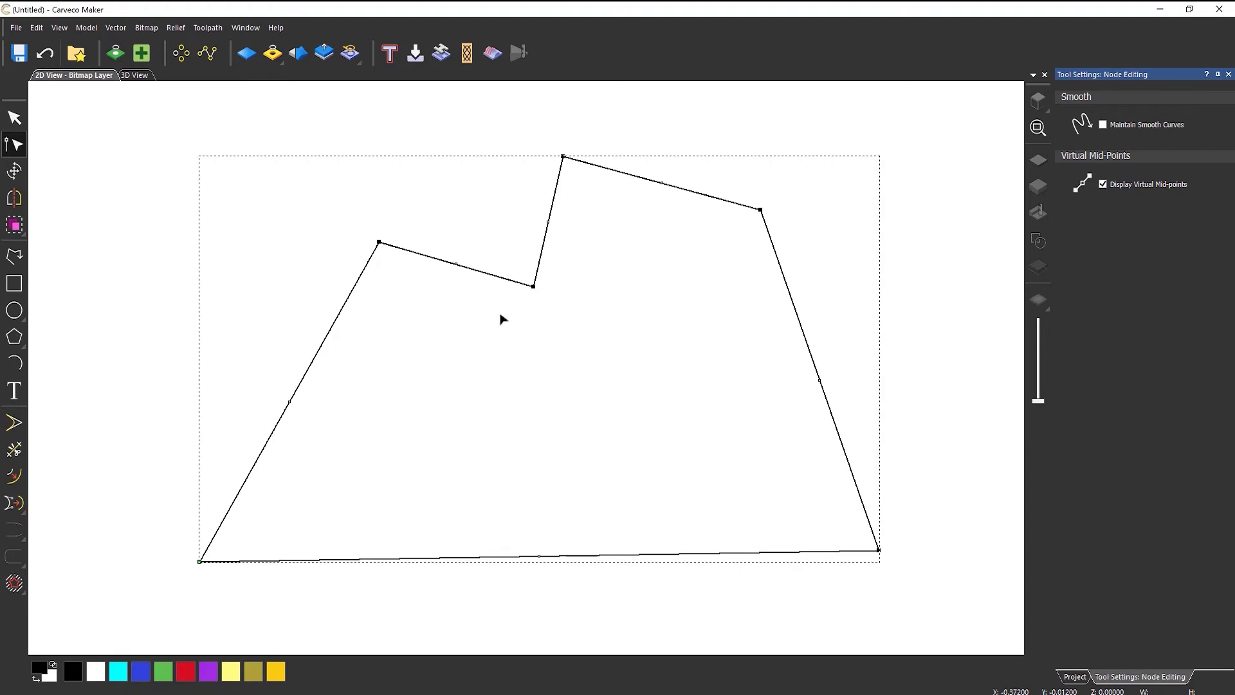
{"action": "right_click", "coordinate": [534, 287]}
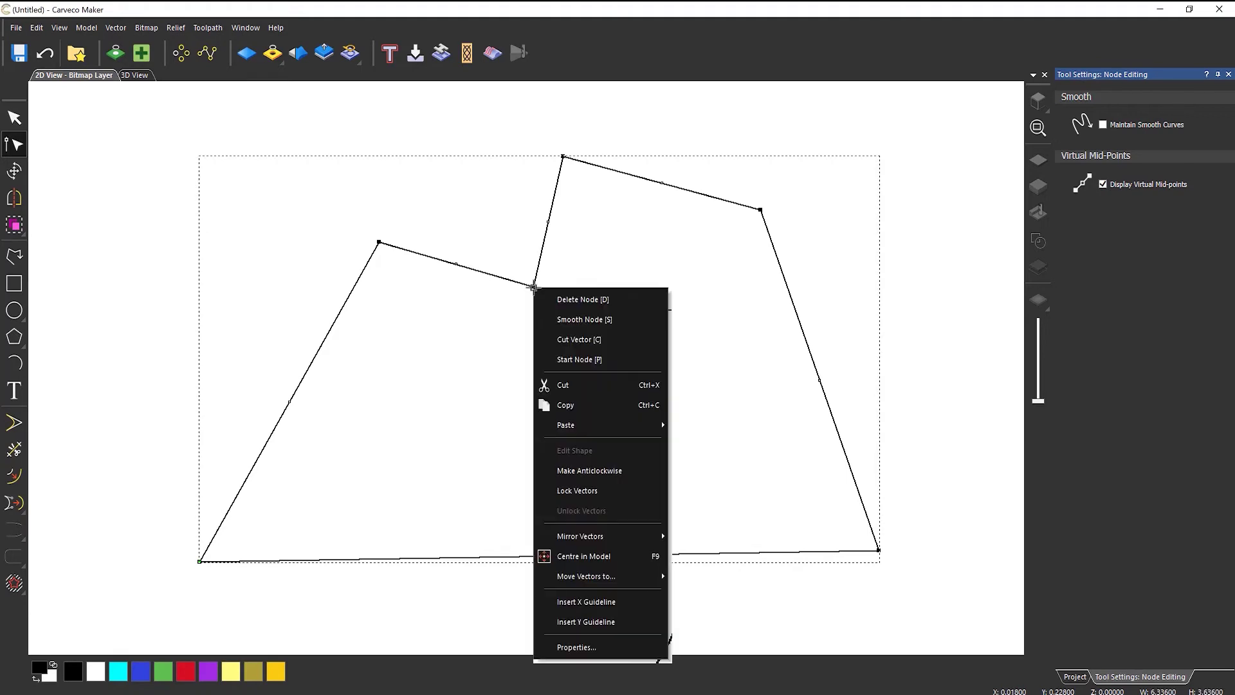
{"action": "left_click", "coordinate": [624, 320]}
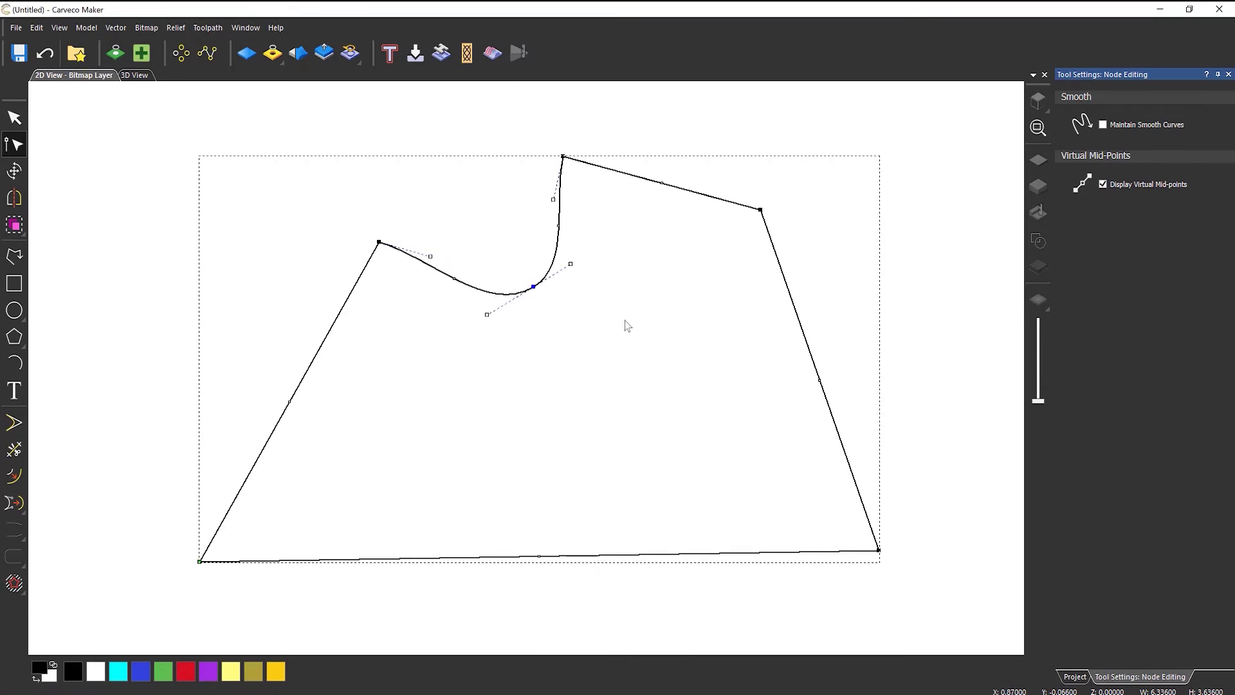
- Shift the smoothed node down and right and reshape the curve on both sides with its control handles
{"action": "left_click_drag", "start_coordinate": [533, 286], "coordinate": [550, 307]}
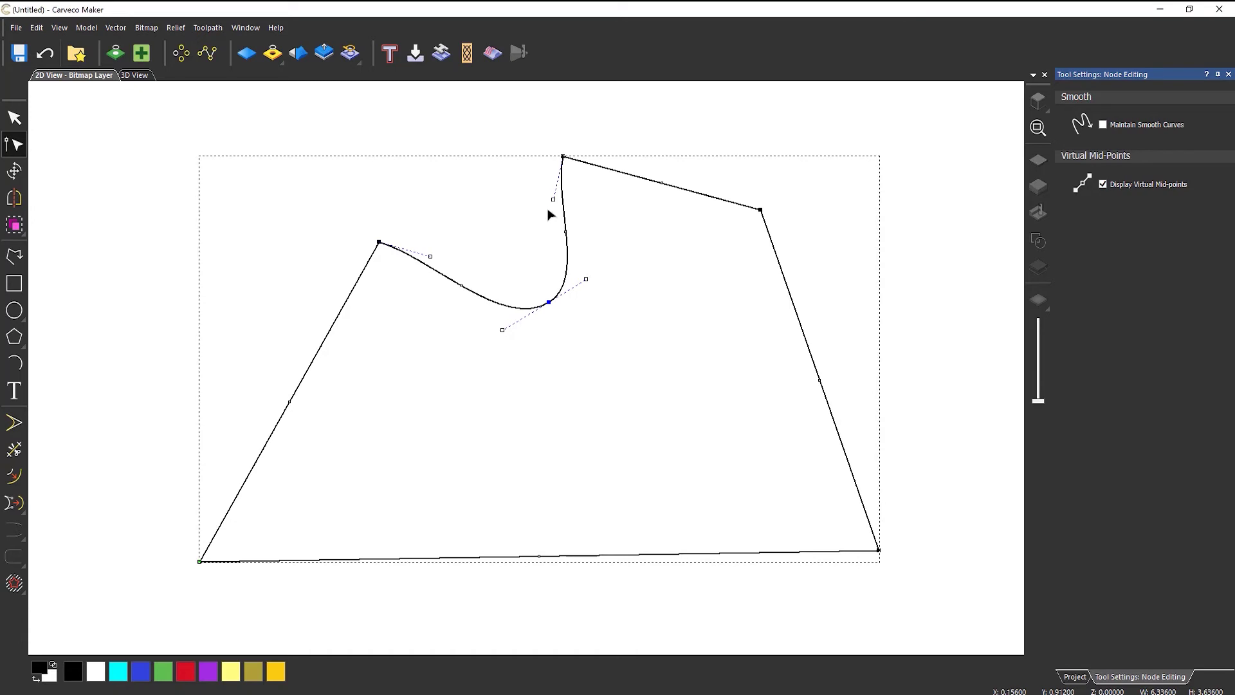
{"action": "left_click_drag", "start_coordinate": [552, 201], "coordinate": [568, 289]}
{"action": "left_click_drag", "start_coordinate": [431, 256], "coordinate": [468, 188]}
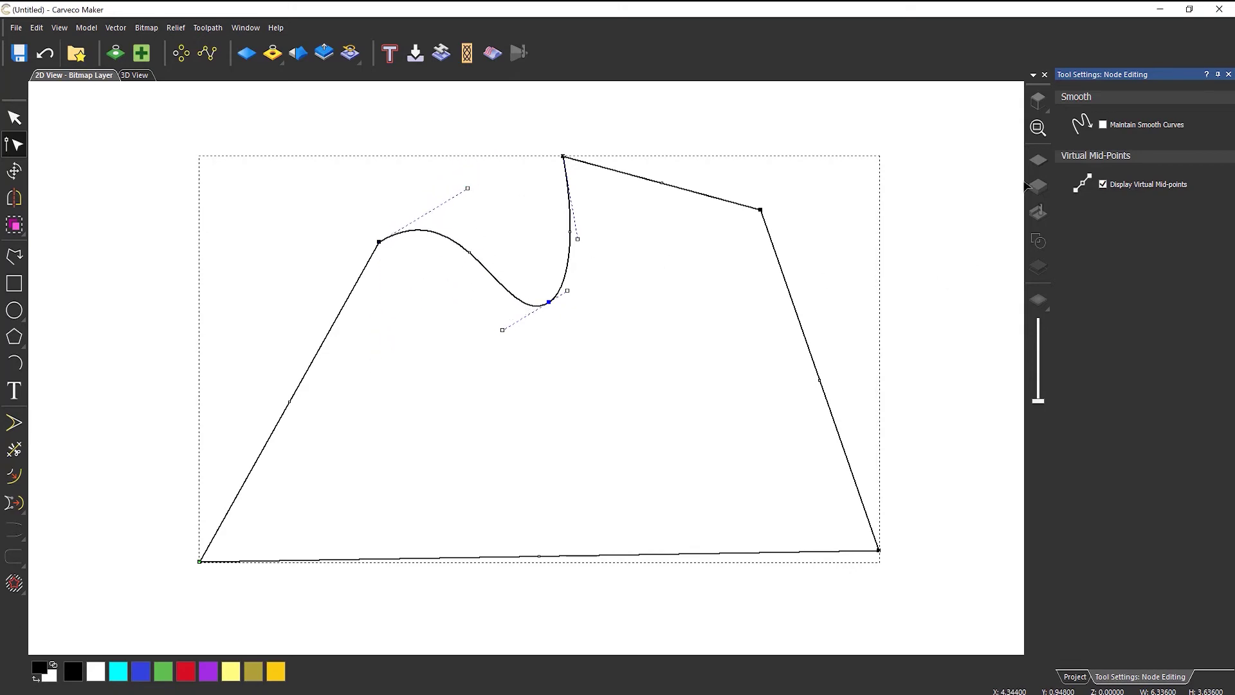
- Reposition the smoothed node with Maintain Smooth Curves on, trying one handle adjustment with the option off between the moves
{"action": "left_click", "coordinate": [1103, 125]}
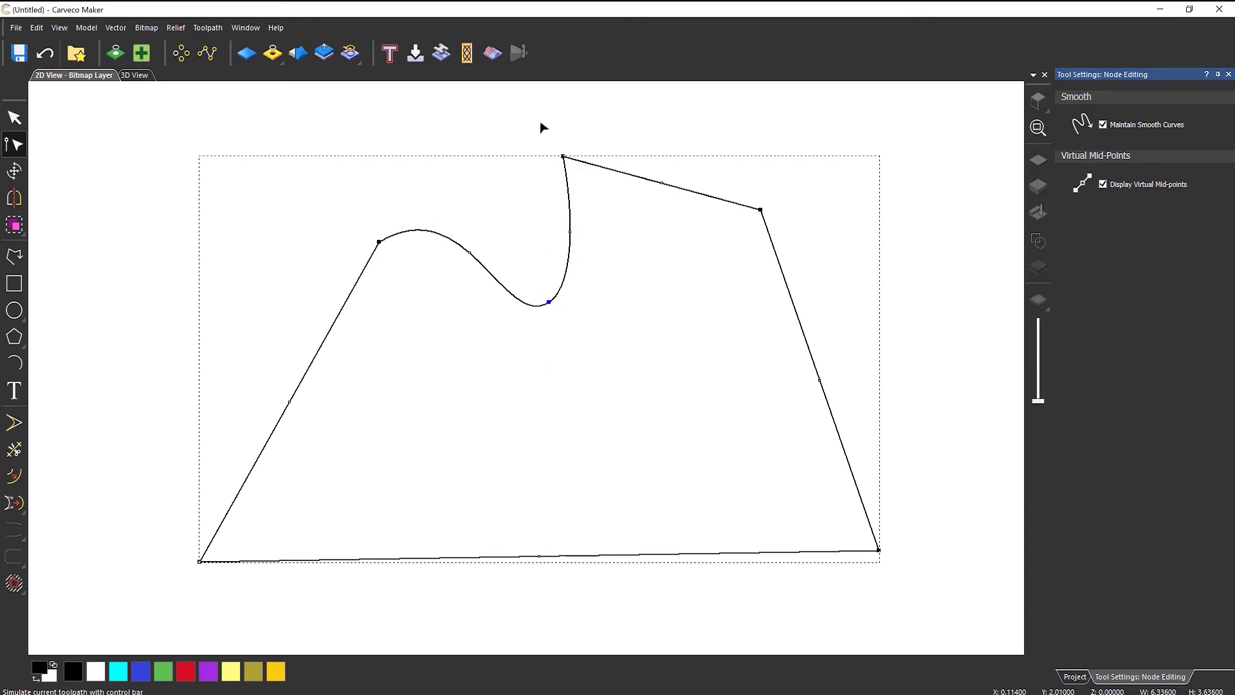
{"action": "left_click_drag", "start_coordinate": [548, 302], "coordinate": [560, 355]}
{"action": "left_click", "coordinate": [1103, 124]}
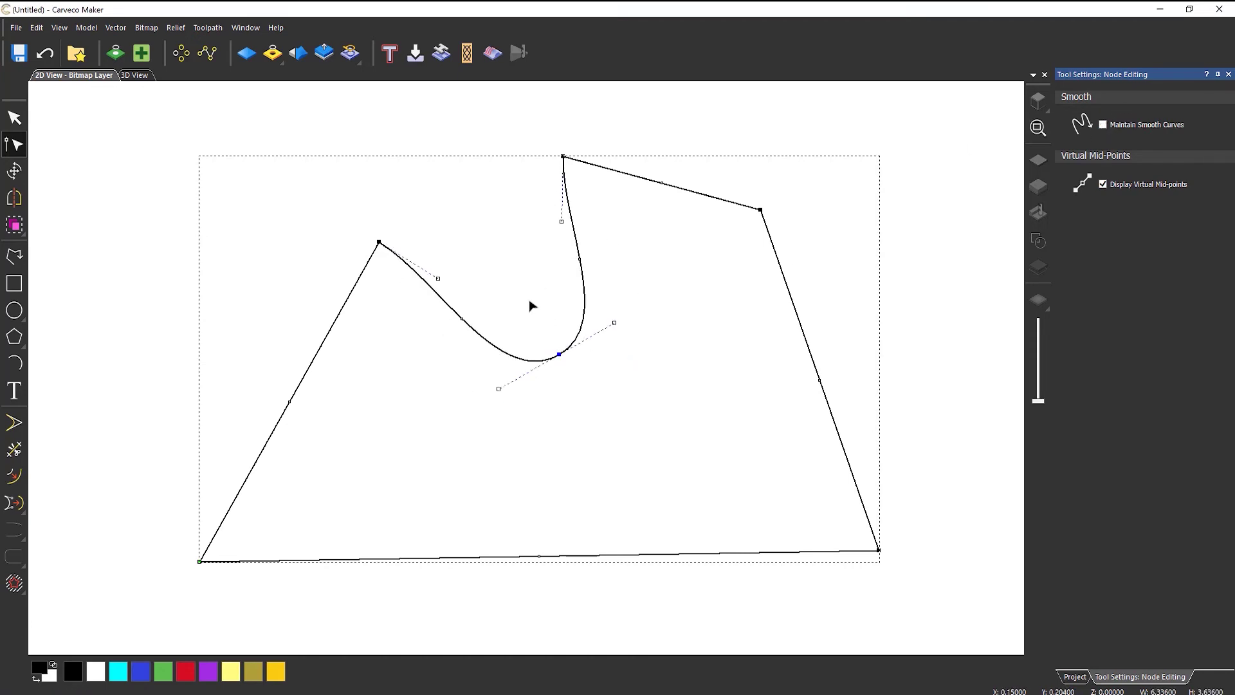
{"action": "left_click_drag", "start_coordinate": [614, 323], "coordinate": [385, 301]}
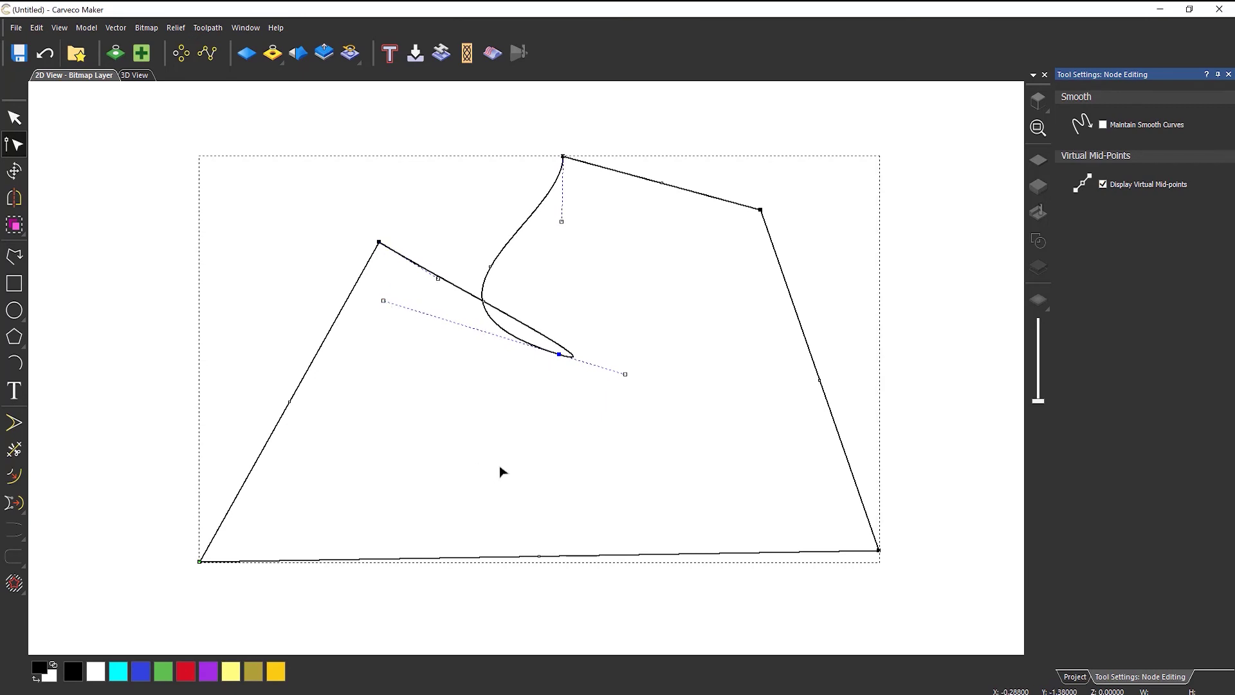
{"action": "left_click", "coordinate": [1103, 125]}
{"action": "left_click_drag", "start_coordinate": [538, 382], "coordinate": [581, 341]}
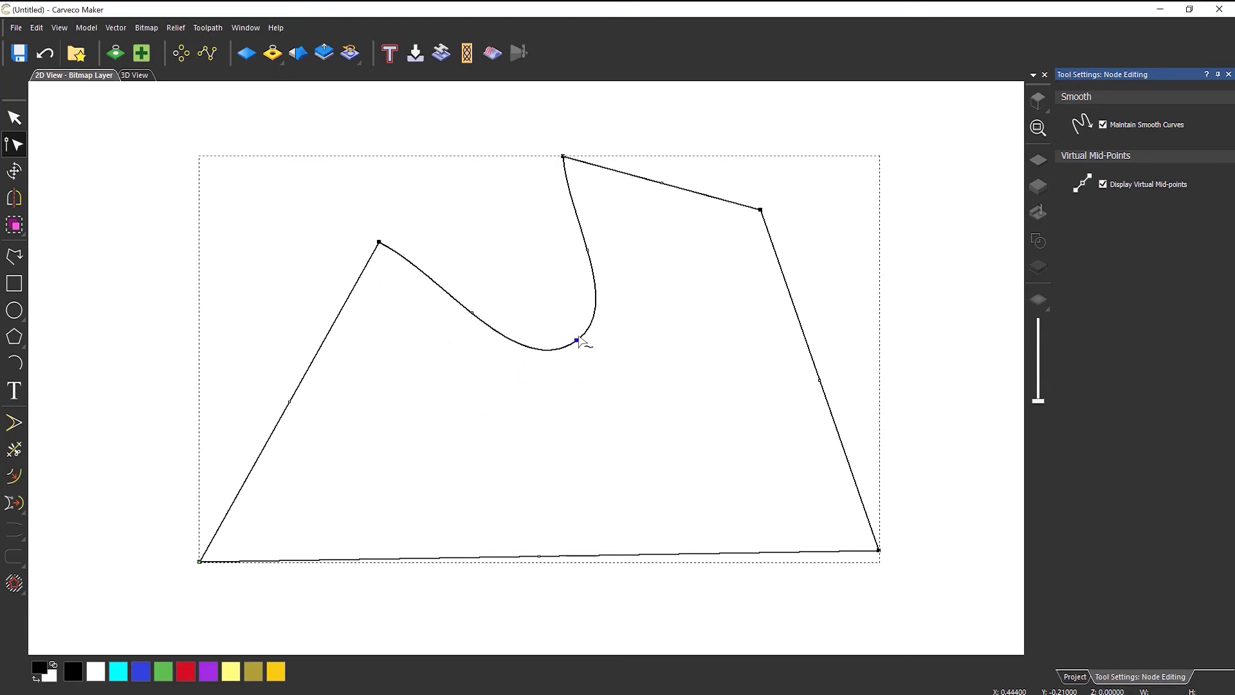
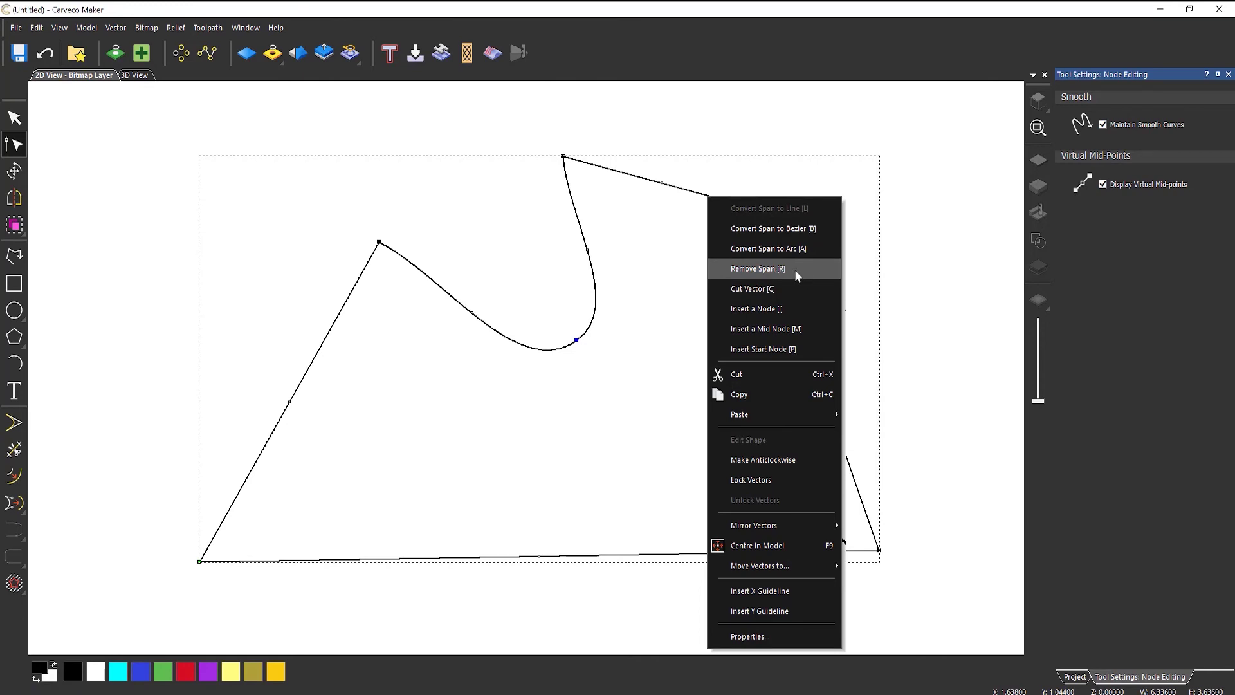
- Try removing the straight span between the peak and the upper-right node, and undo the removal
{"action": "left_click", "coordinate": [796, 271]}
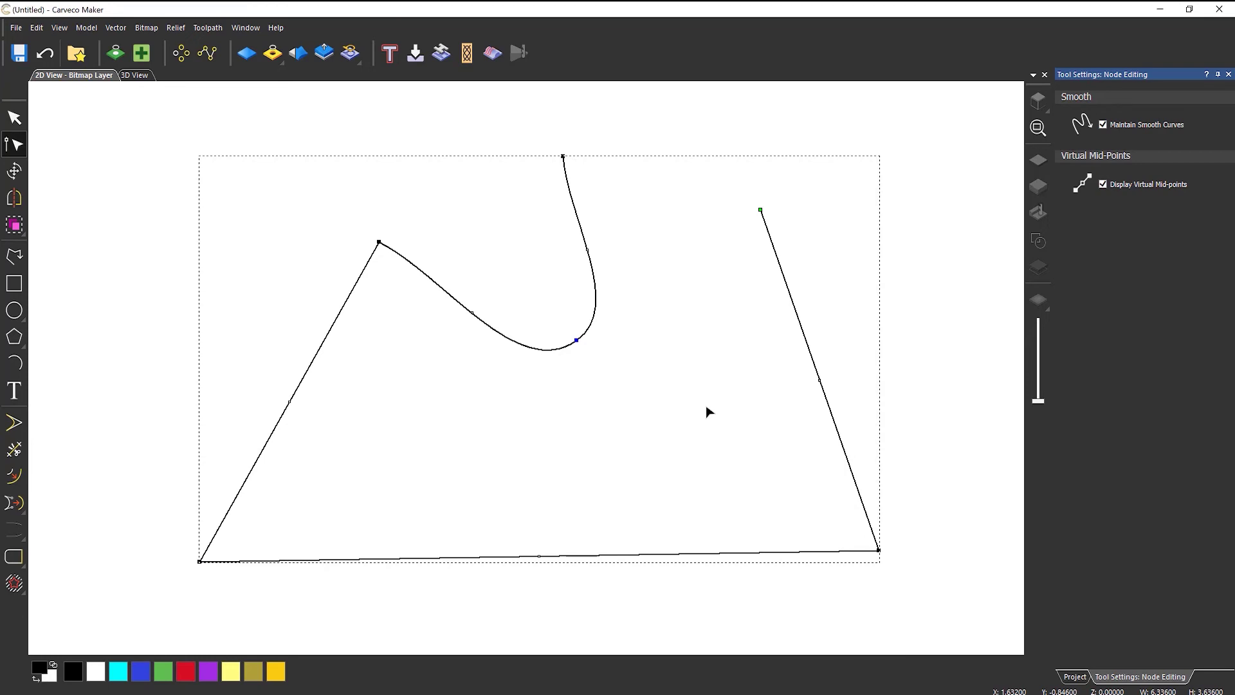
{"action": "key", "text": "ctrl+z"}
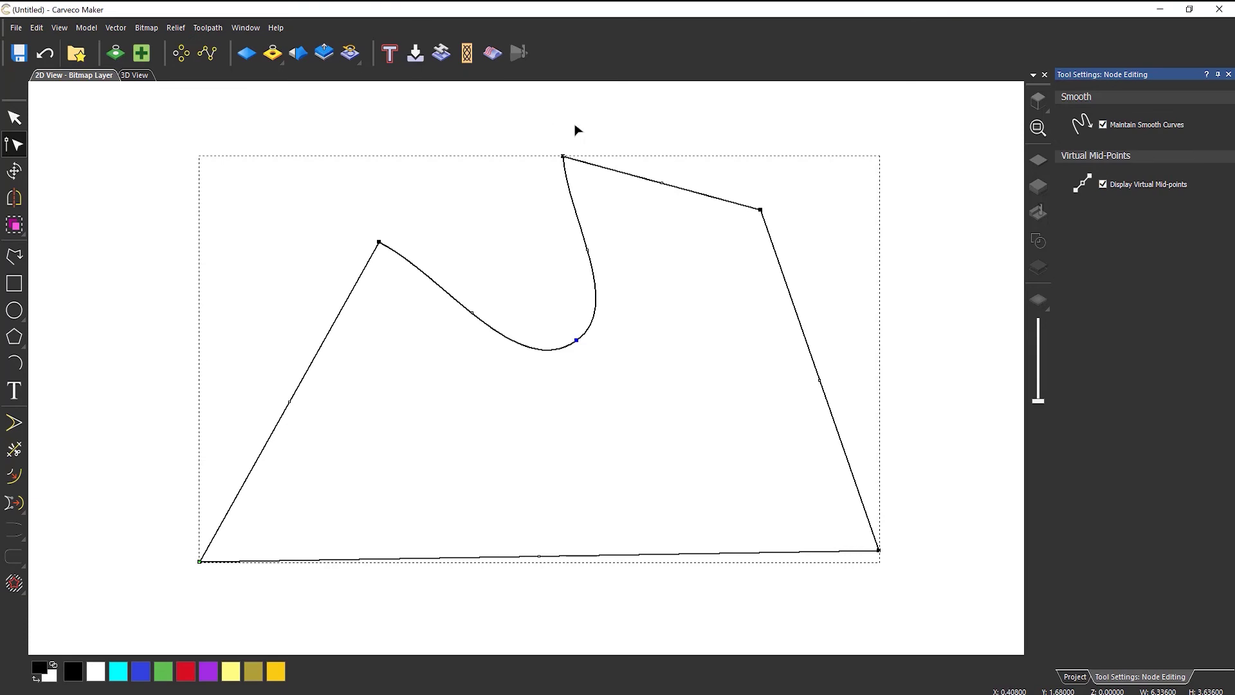
- Cut the vector at two points on the straight span just right of the peak
{"action": "scroll", "coordinate": [576, 130], "scroll_direction": "up", "scroll_amount": 4}
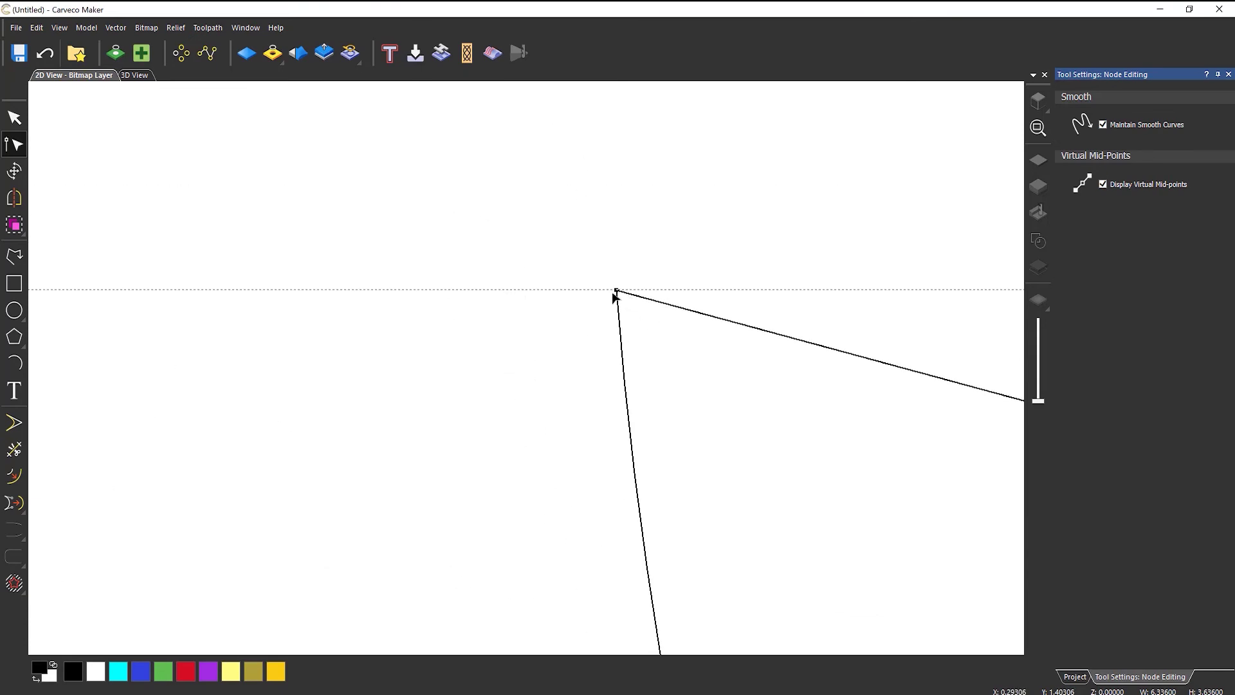
{"action": "right_click", "coordinate": [663, 306]}
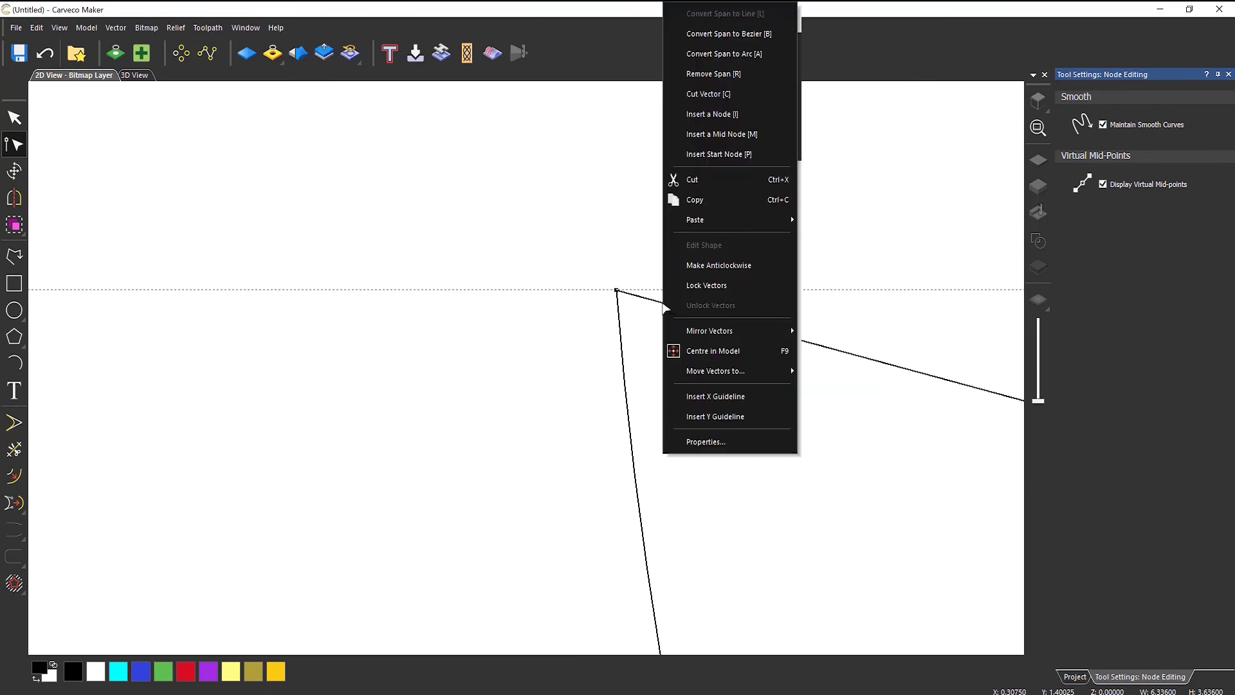
{"action": "left_click", "coordinate": [699, 98]}
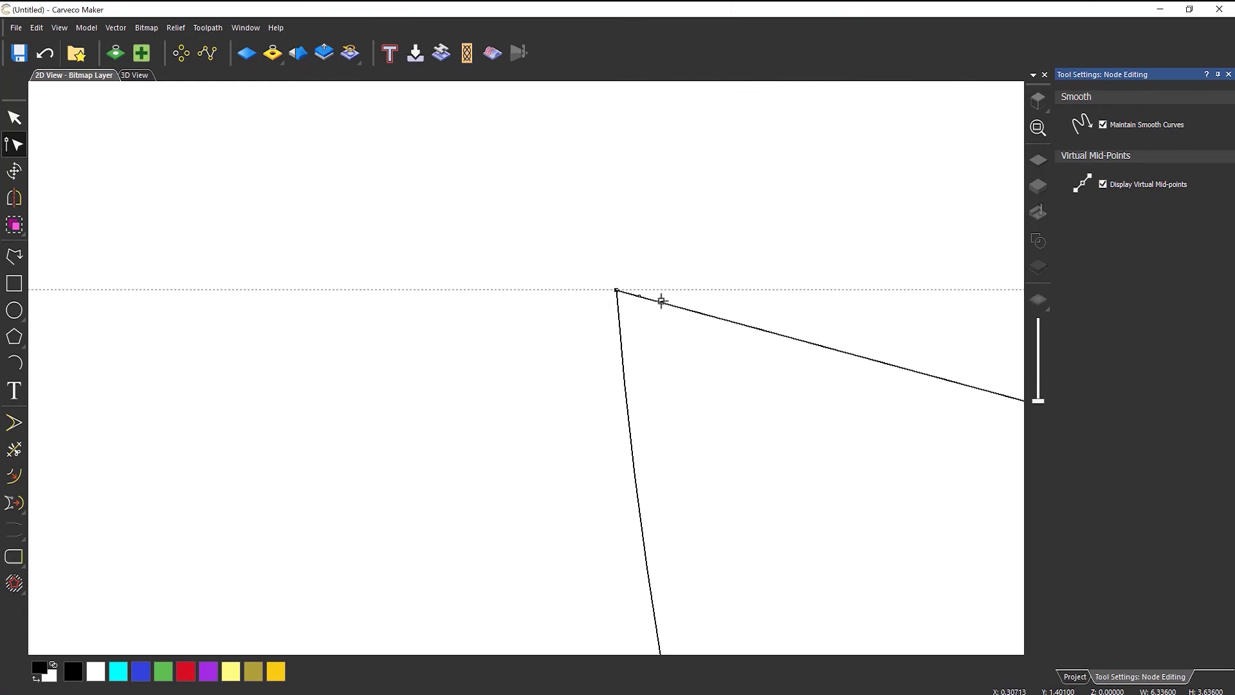
{"action": "right_click", "coordinate": [740, 330]}
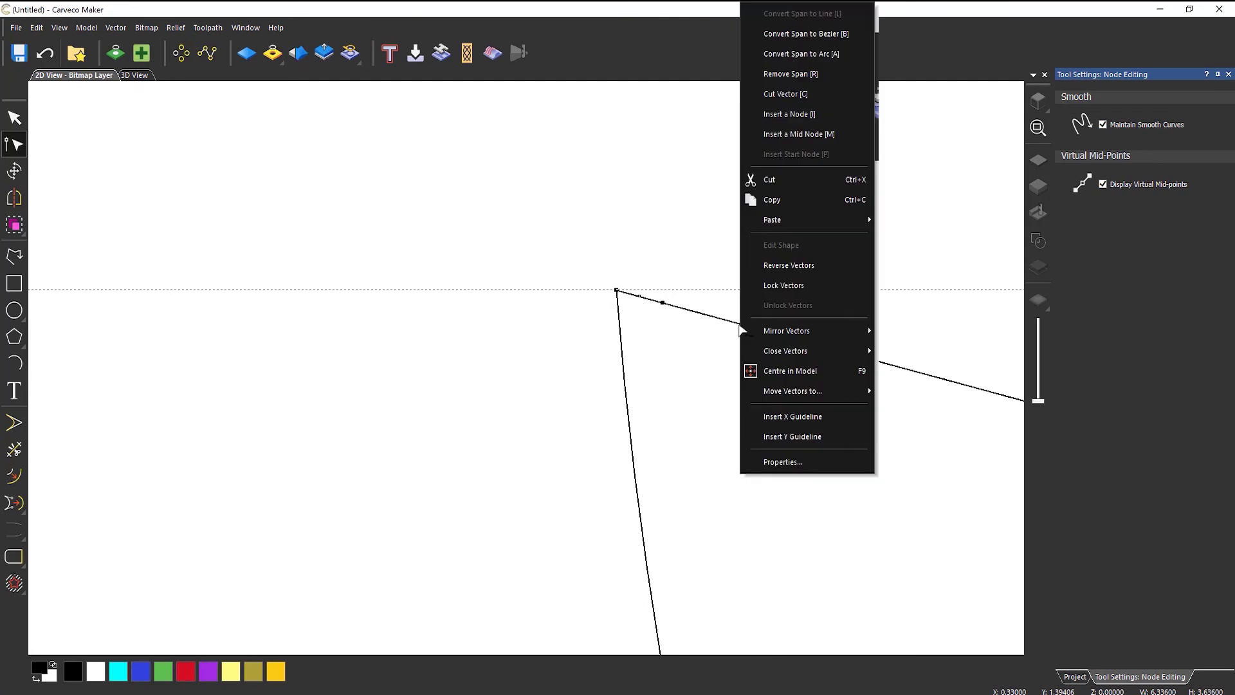
{"action": "left_click", "coordinate": [780, 106]}
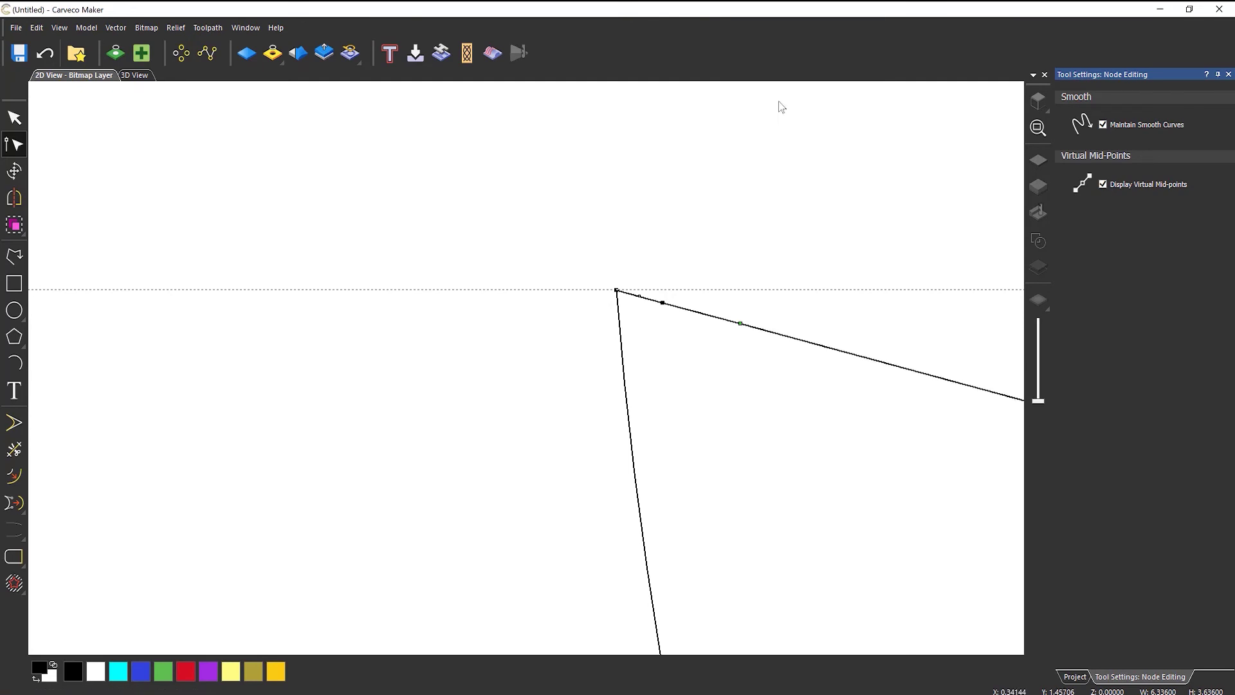
- Leave node editing and move the short cut segment up, away from the outline
{"action": "left_click", "coordinate": [709, 388]}
{"action": "left_click", "coordinate": [712, 320]}
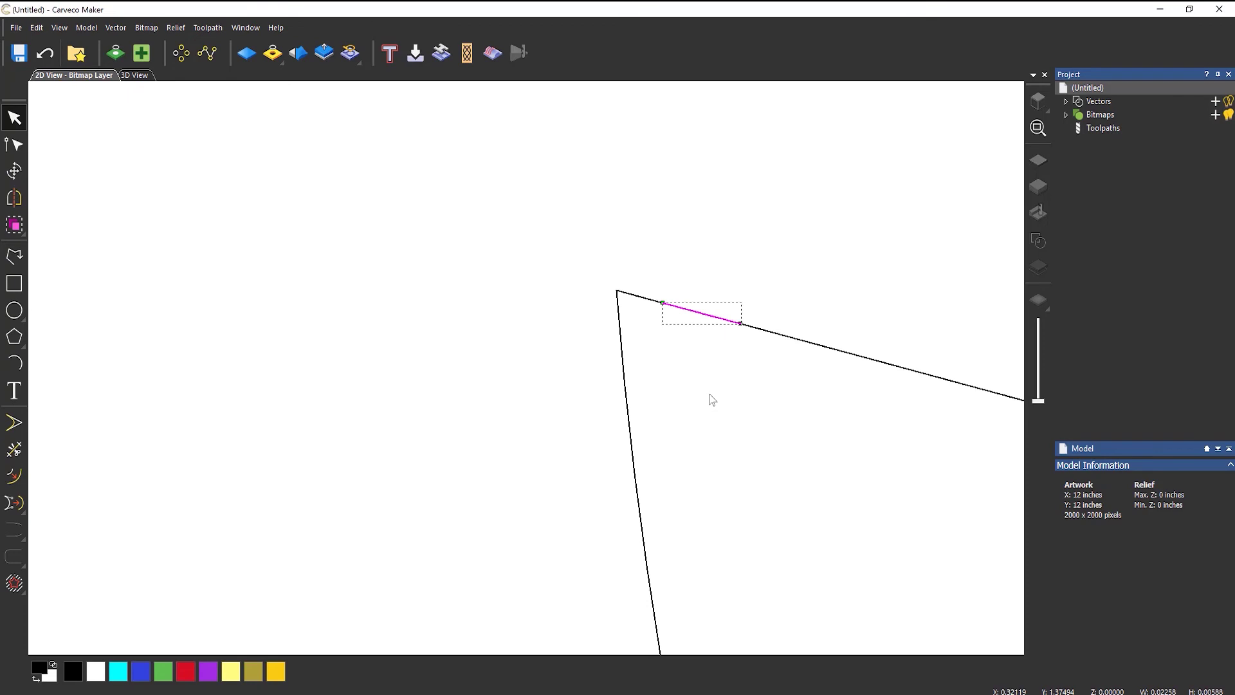
{"action": "left_click_drag", "start_coordinate": [701, 314], "coordinate": [717, 162]}
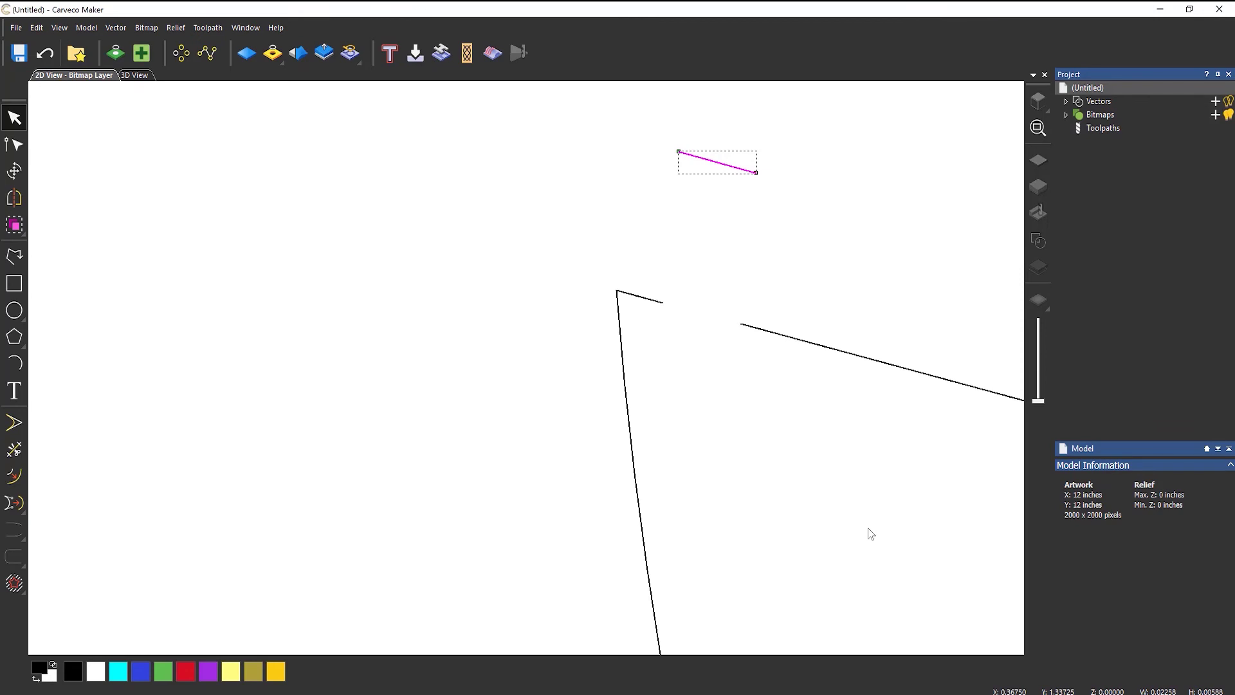
- Undo the segment move and the cuts, reselect the restored outline and resume node editing on it
{"action": "key", "text": "ctrl+z"}
{"action": "left_click", "coordinate": [793, 459]}
{"action": "left_click", "coordinate": [712, 325]}
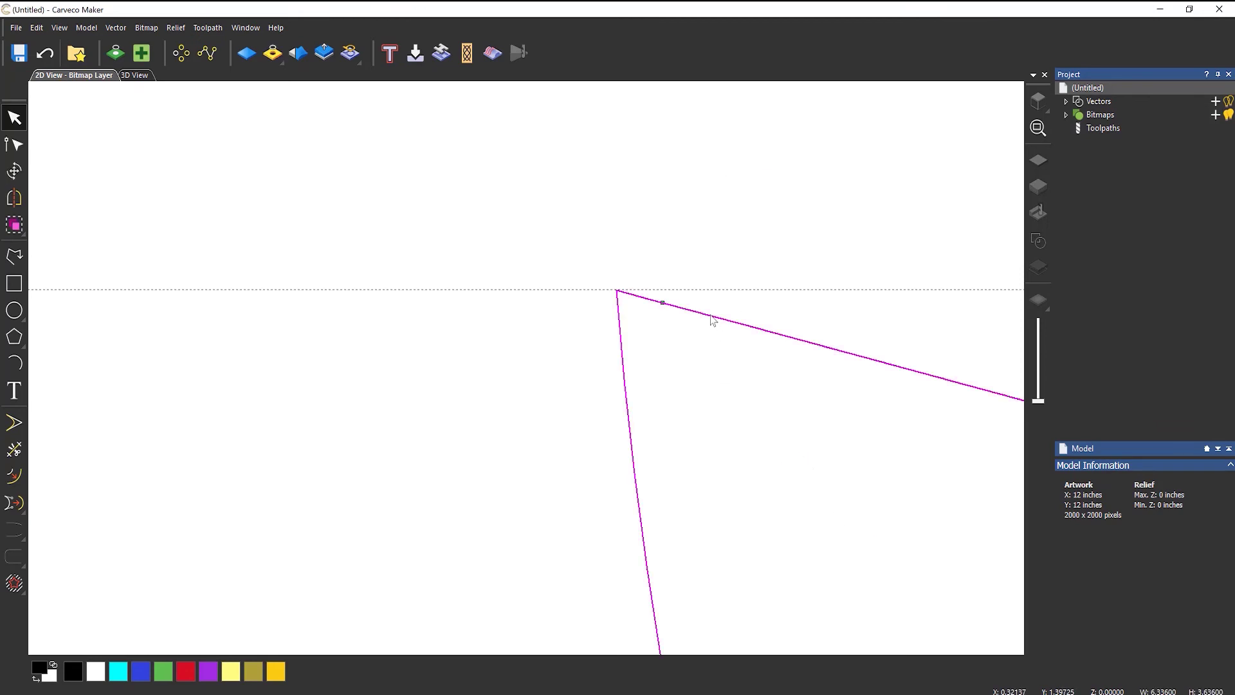
{"action": "left_click", "coordinate": [14, 144]}
{"action": "scroll", "coordinate": [643, 425], "scroll_direction": "down", "scroll_amount": 5}
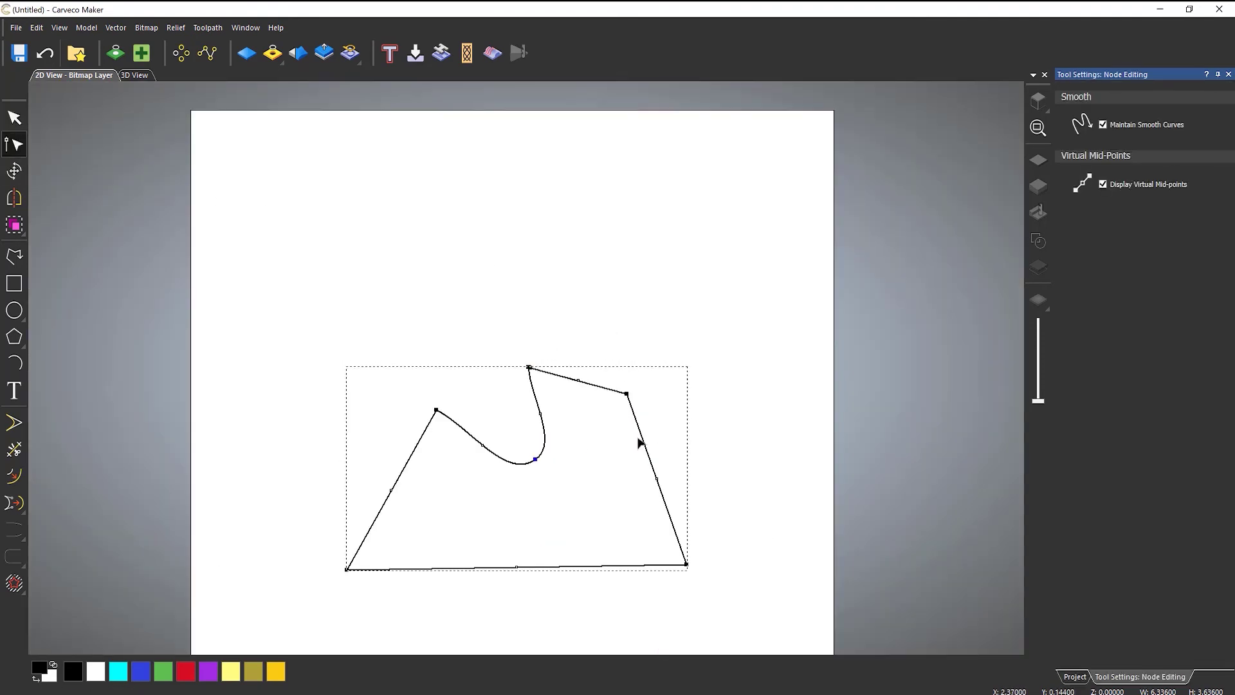
{"action": "scroll", "coordinate": [508, 540], "scroll_direction": "up", "scroll_amount": 3}
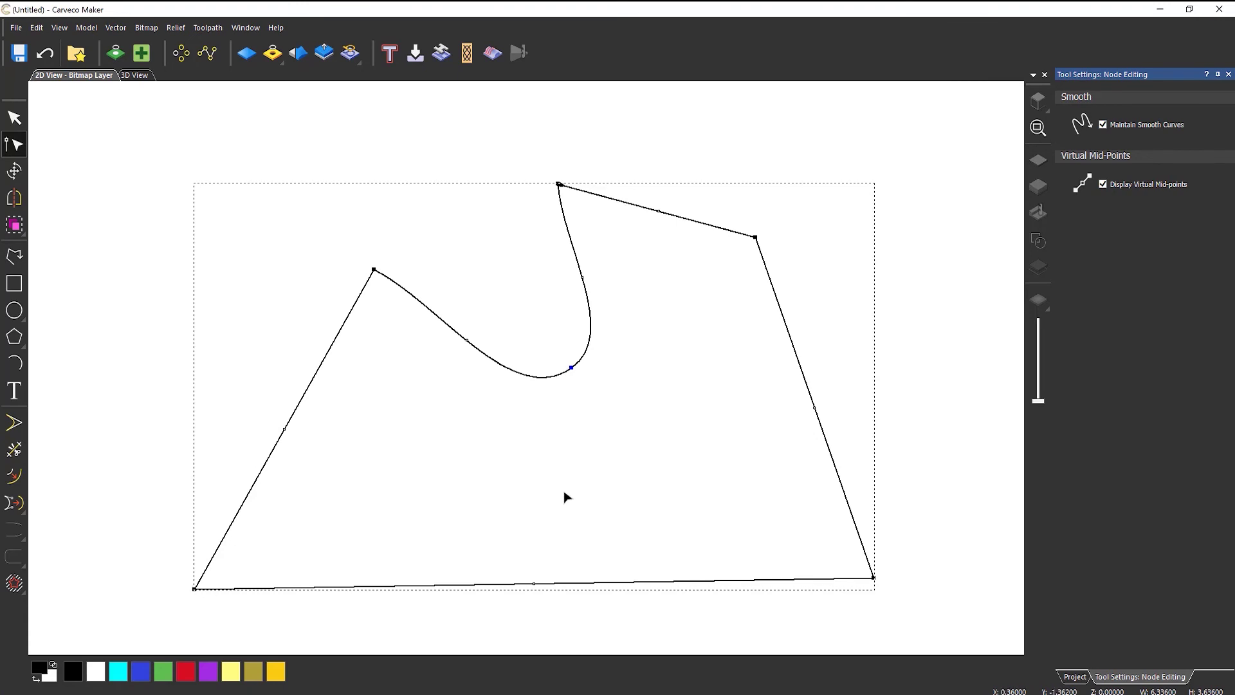
- Make the upper-right node the start node, and insert a new start node on the slanted span just below it
{"action": "right_click", "coordinate": [754, 236]}
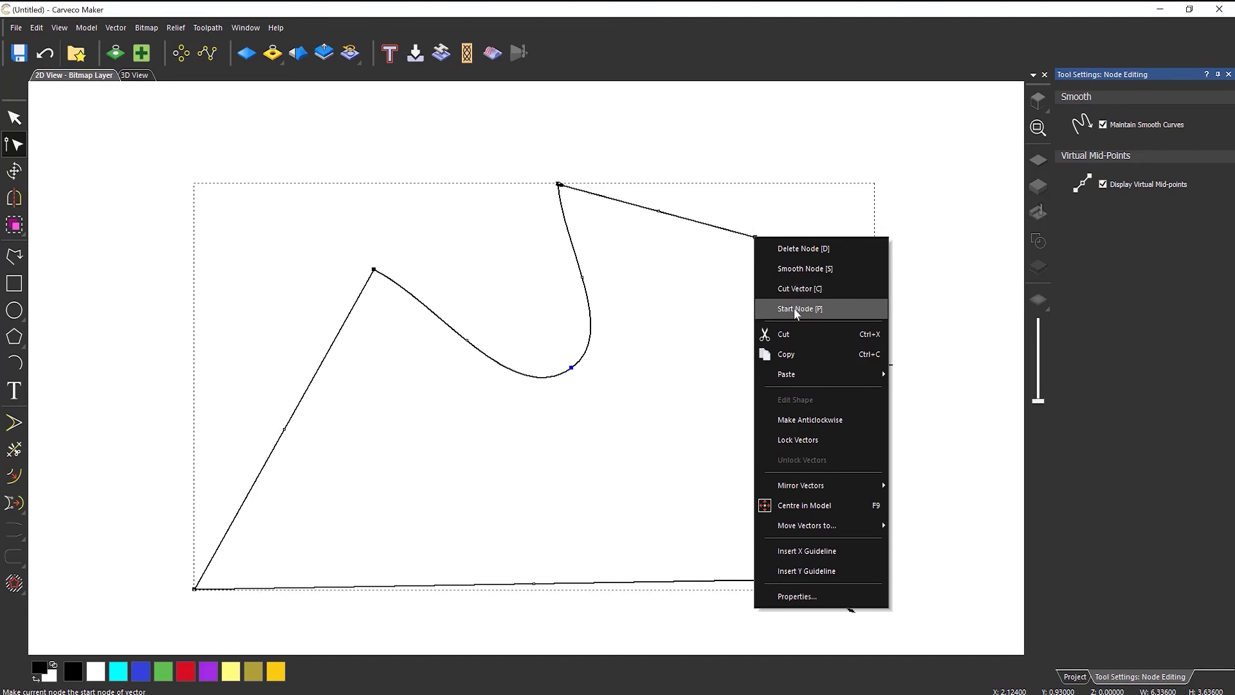
{"action": "left_click", "coordinate": [838, 308]}
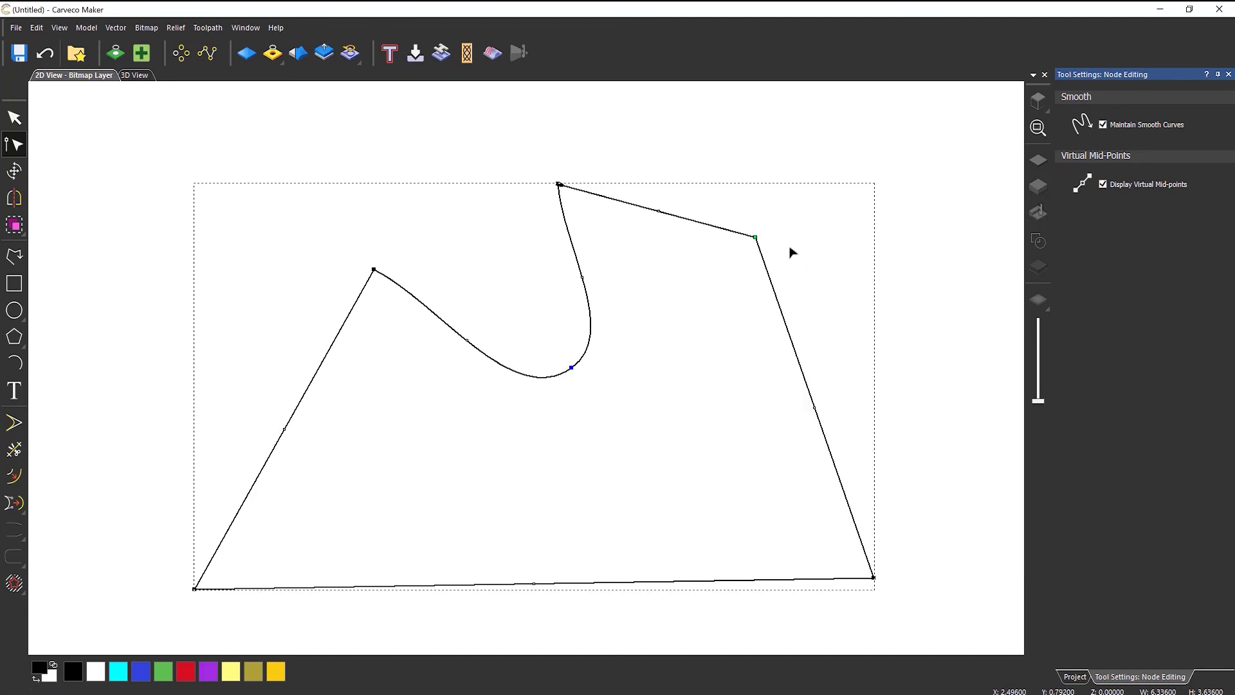
{"action": "right_click", "coordinate": [778, 297]}
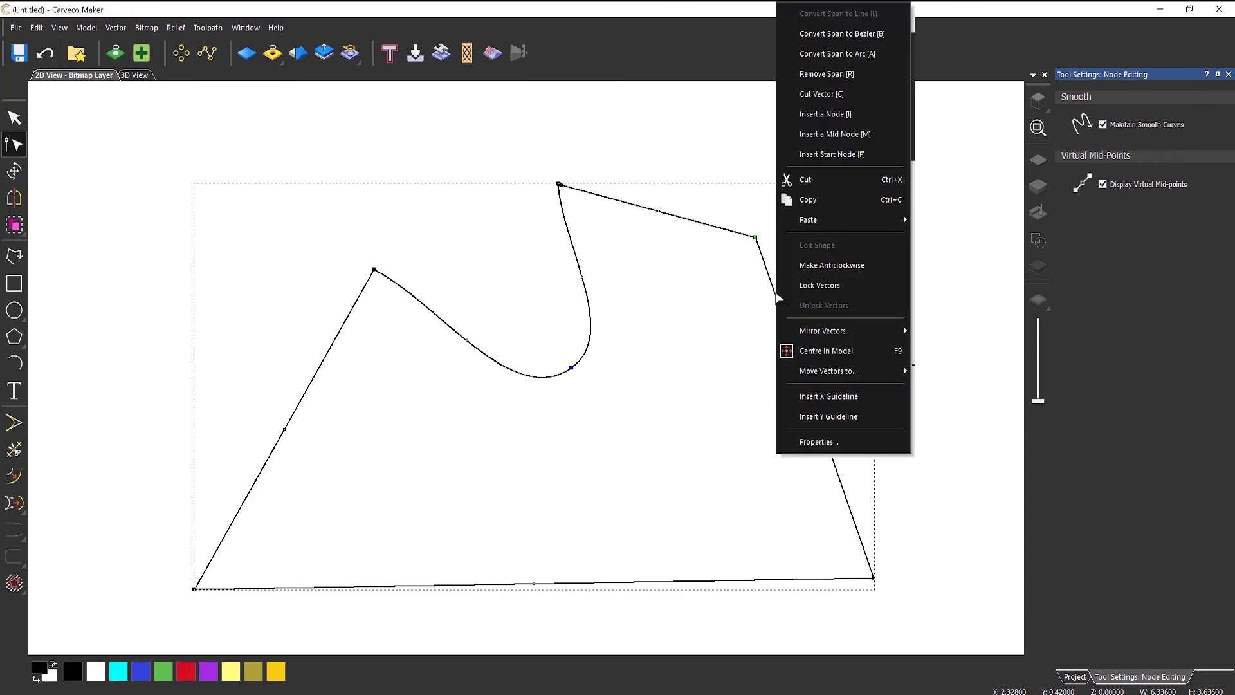
{"action": "left_click", "coordinate": [854, 160]}
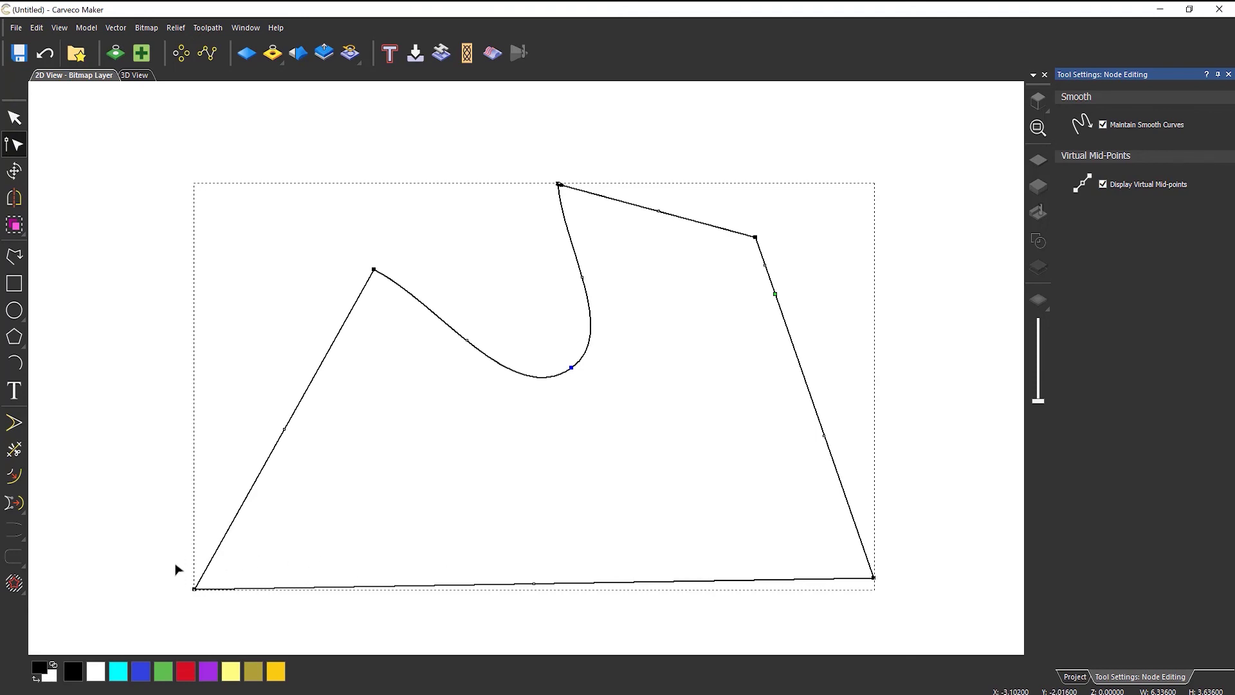
- Align the lower-left node horizontally with the lower-right node, and align the lower-right node vertically under the upper-right corner node
{"action": "left_click", "coordinate": [195, 587]}
{"action": "key", "text": "ctrl+z"}
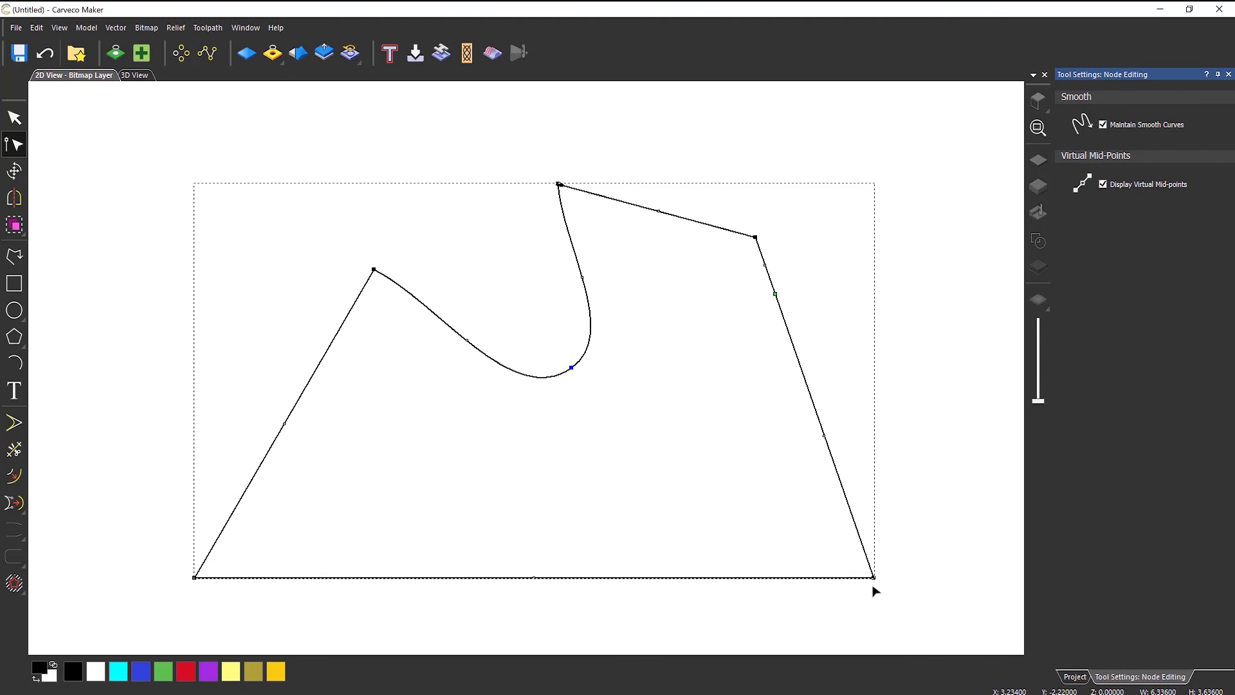
{"action": "left_click", "coordinate": [873, 577]}
{"action": "left_click", "coordinate": [755, 237]}
{"action": "key", "text": "ctrl+z"}
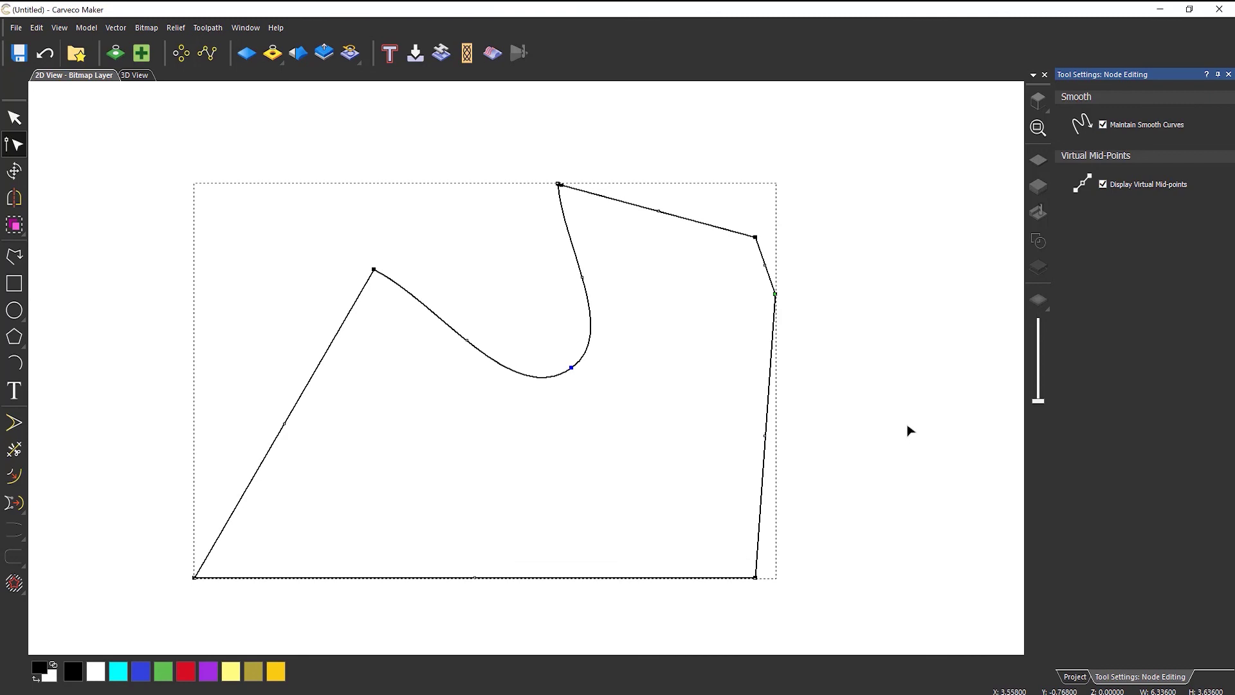
- Try aligning the upper-left node vertically with the lower-left node, and undo the alignment
{"action": "left_click", "coordinate": [374, 269]}
{"action": "left_click", "coordinate": [193, 576], "text": "shift"}
{"action": "key", "text": "x"}
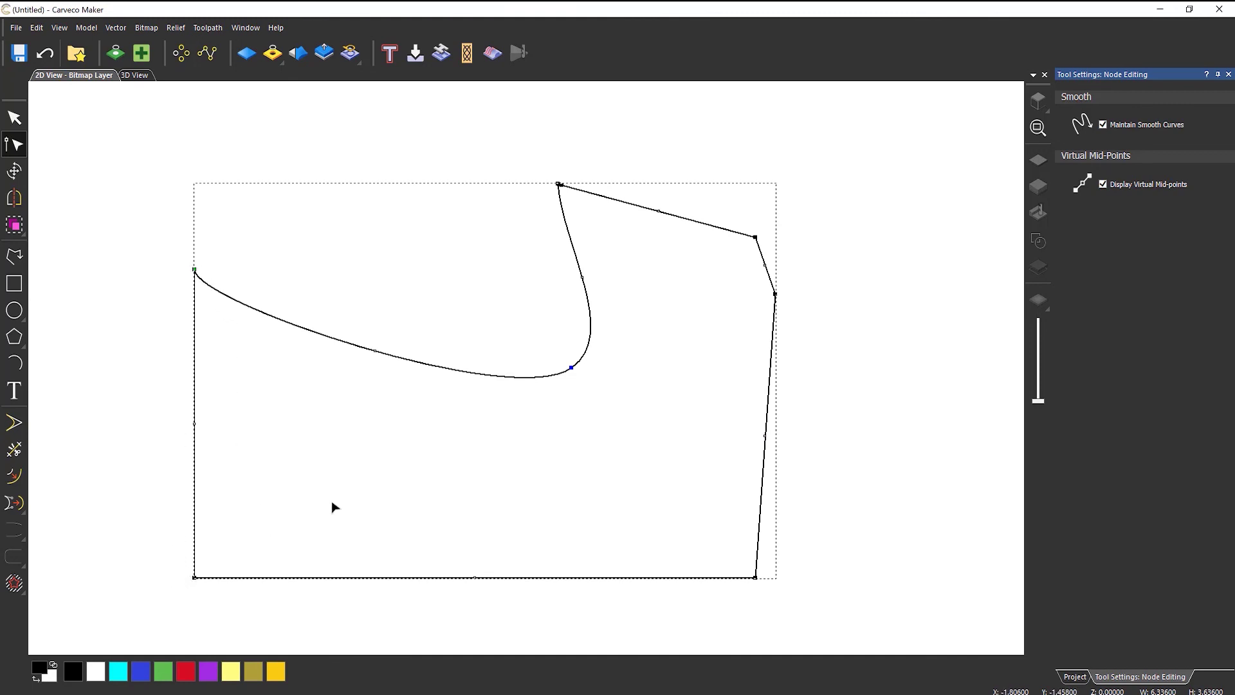
{"action": "key", "text": "ctrl+z"}
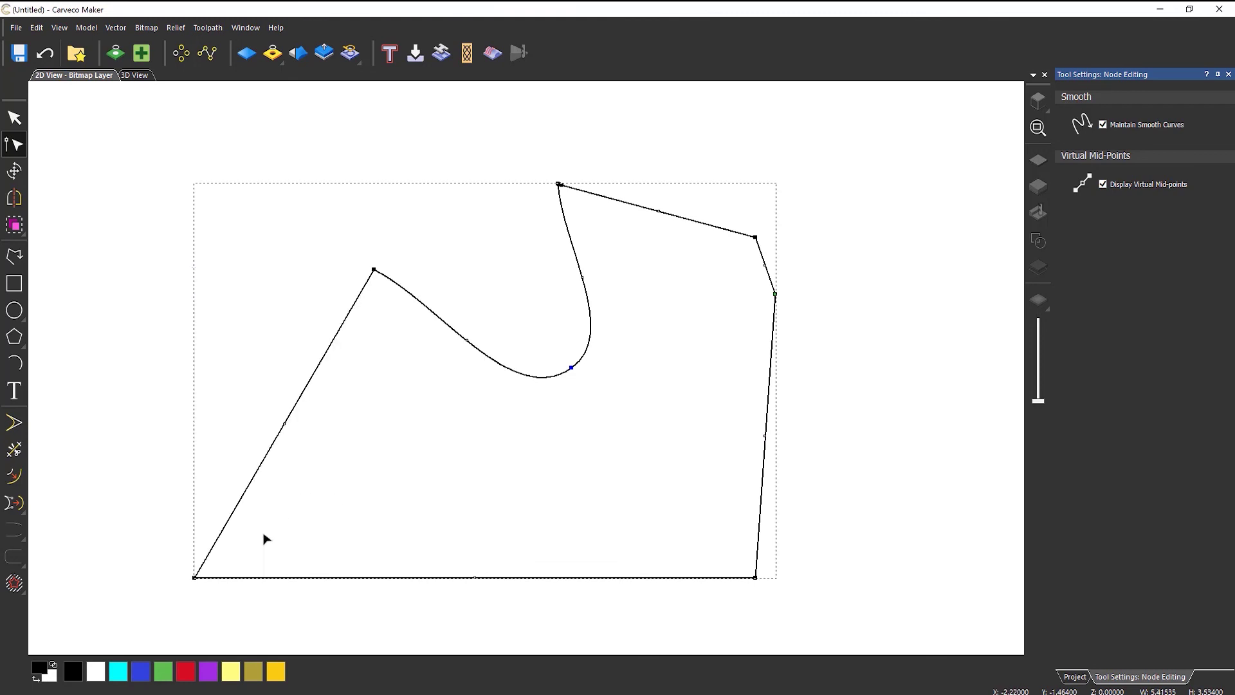
- Line up the lower-left and upper-left nodes on one vertical line further inside the outline
{"action": "left_click", "coordinate": [194, 578]}
{"action": "left_click", "coordinate": [374, 270], "text": "shift"}
{"action": "key", "text": "Delete"}
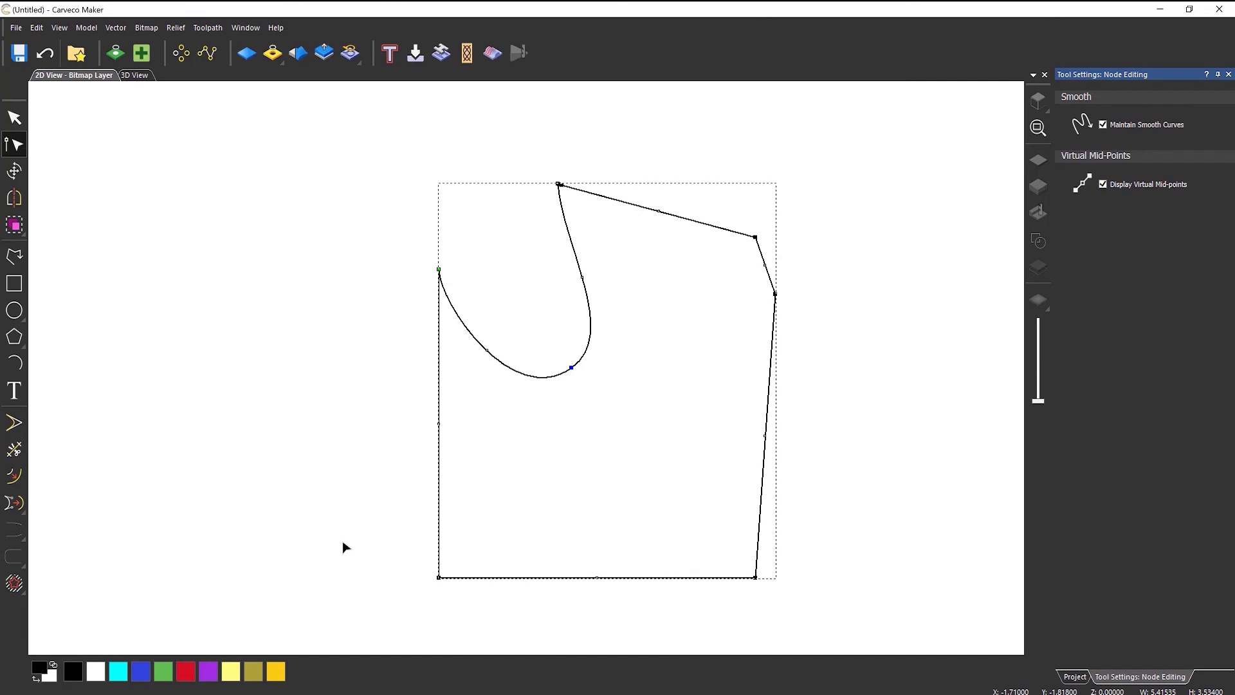